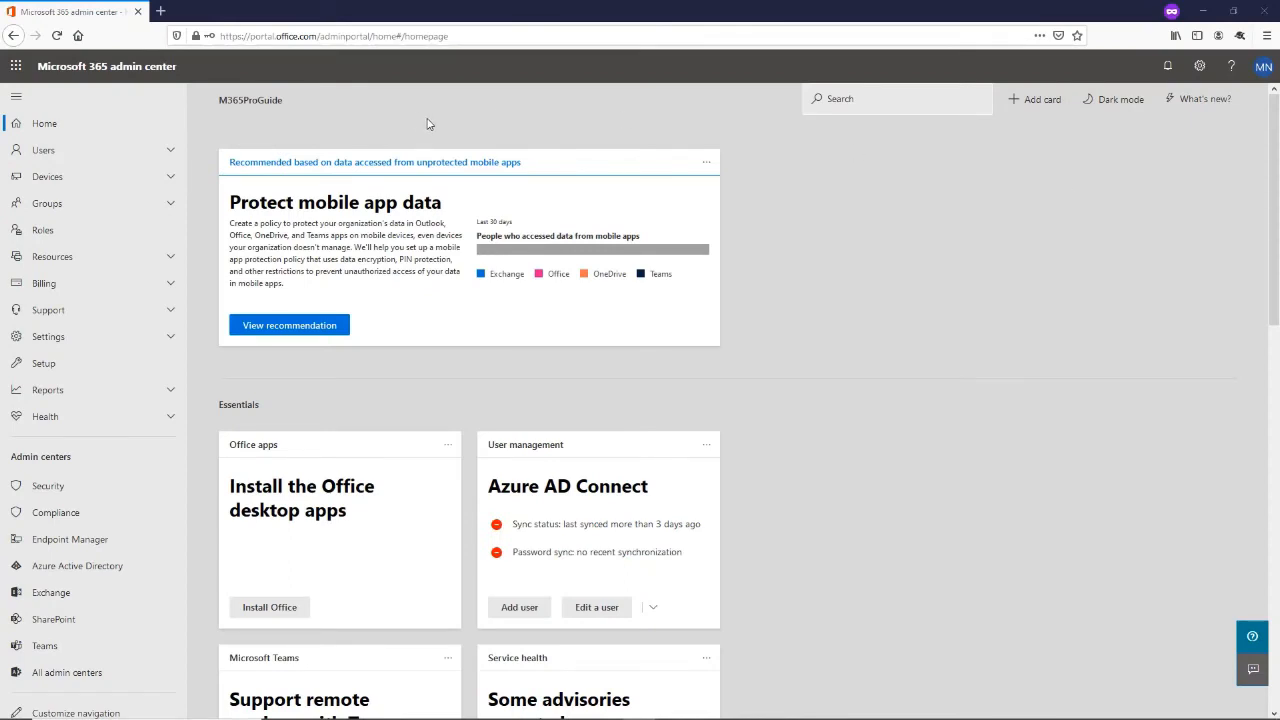
# Open the multi-factor authentication management page from the moodle1 account among the active users
pyautogui.click(155, 149)
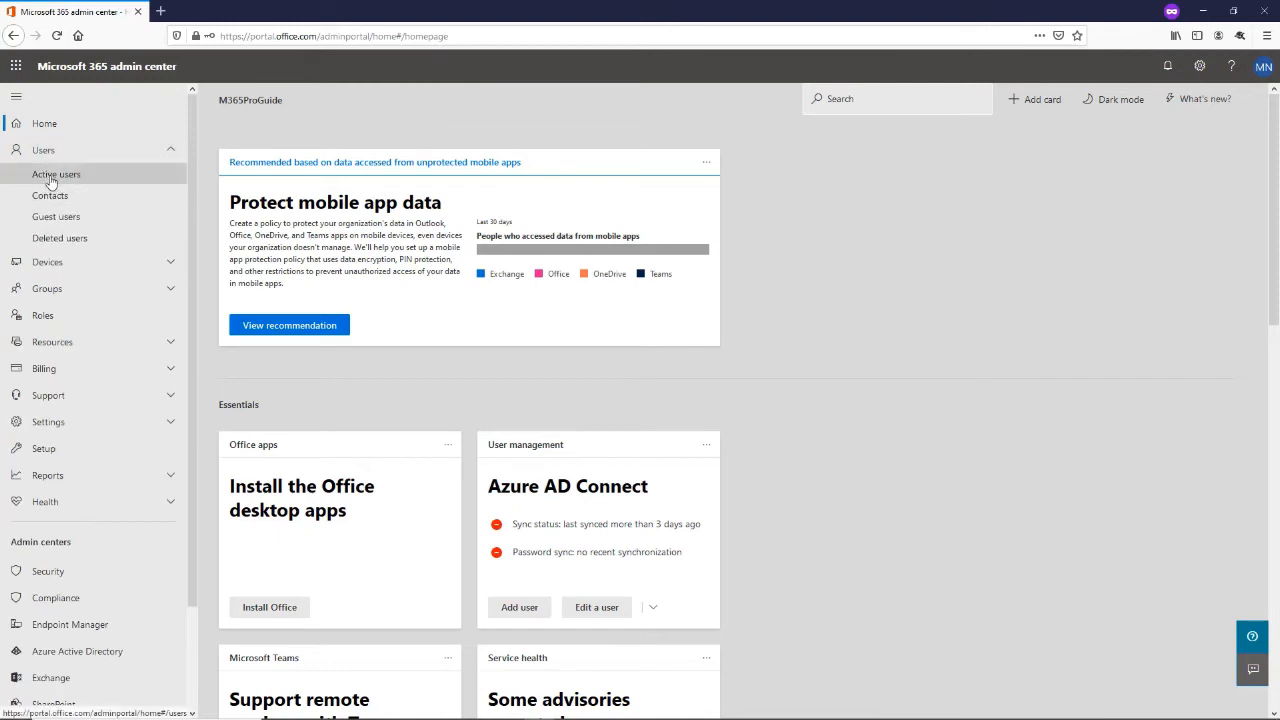
pyautogui.click(52, 174)
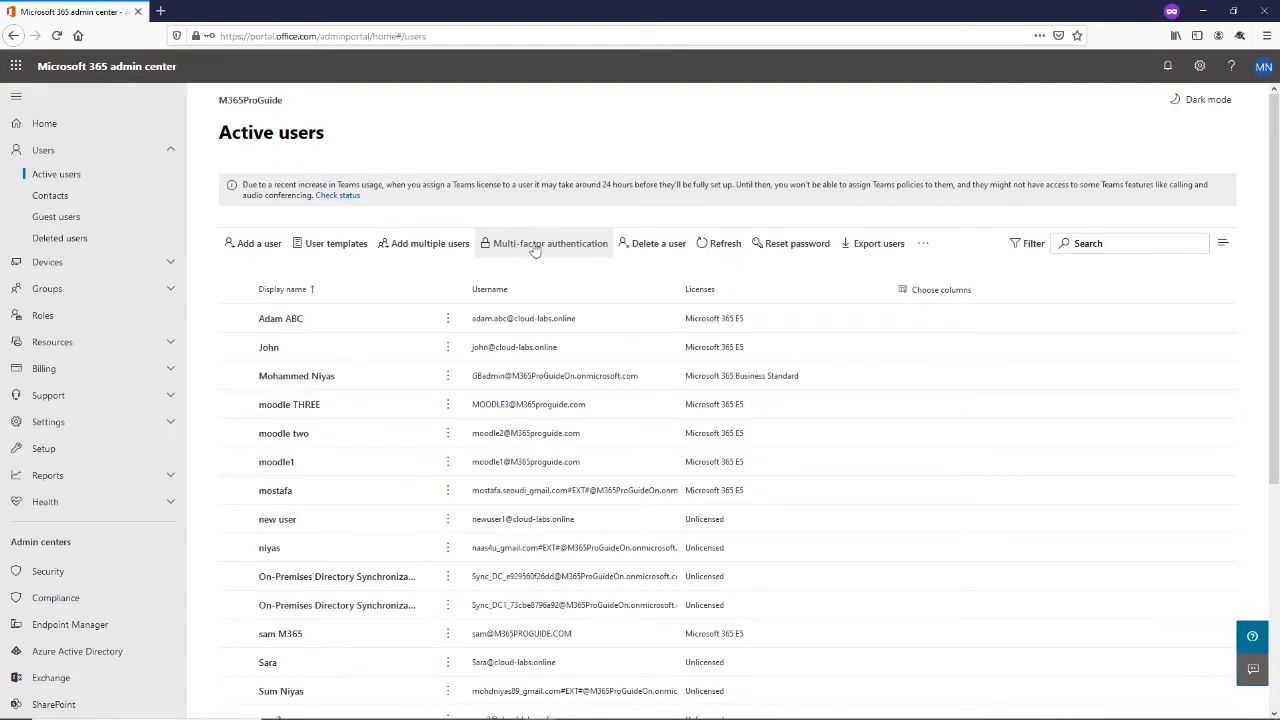
pyautogui.click(516, 461)
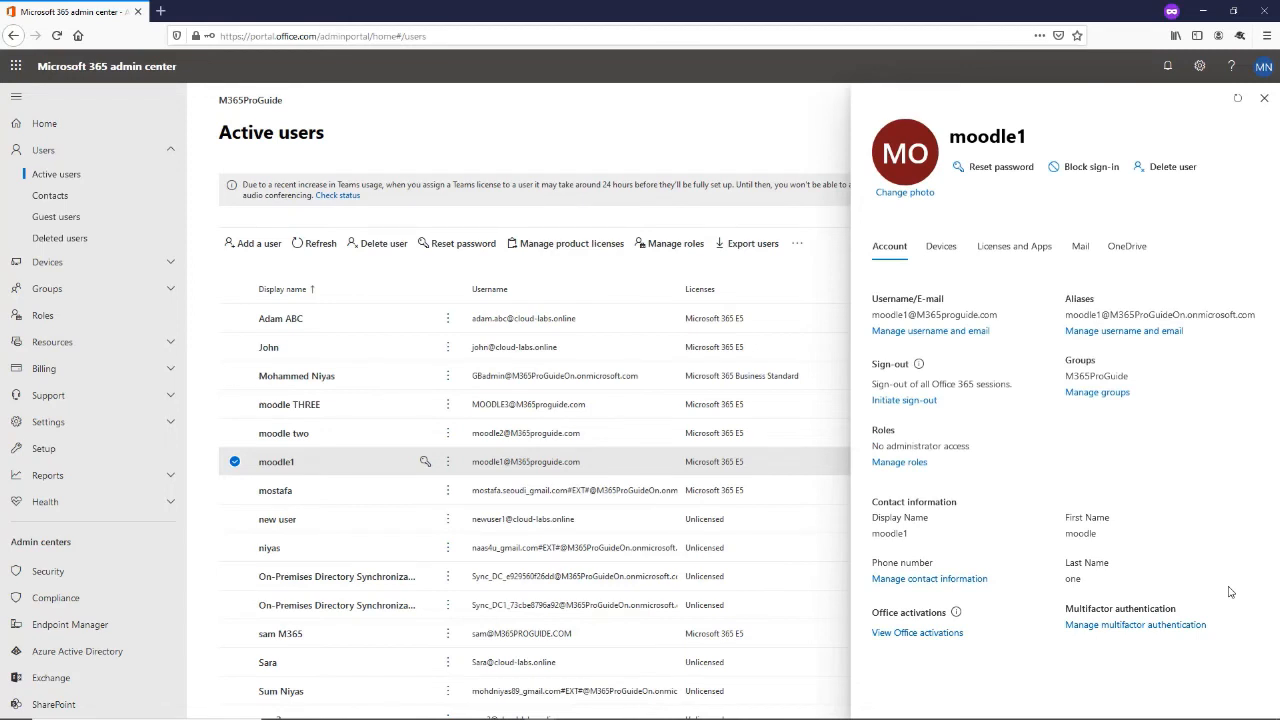
pyautogui.click(1149, 627)
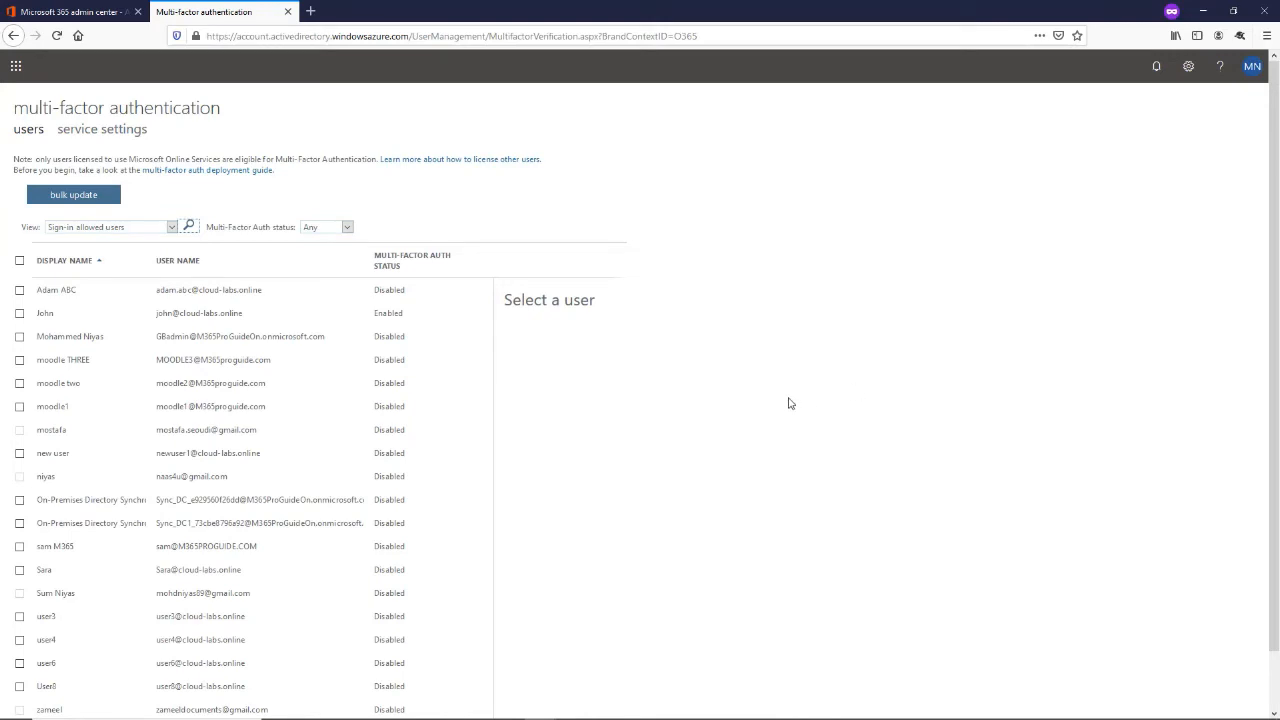
# Enable multi-factor authentication for the moodle1 user and confirm the change
pyautogui.click(20, 407)
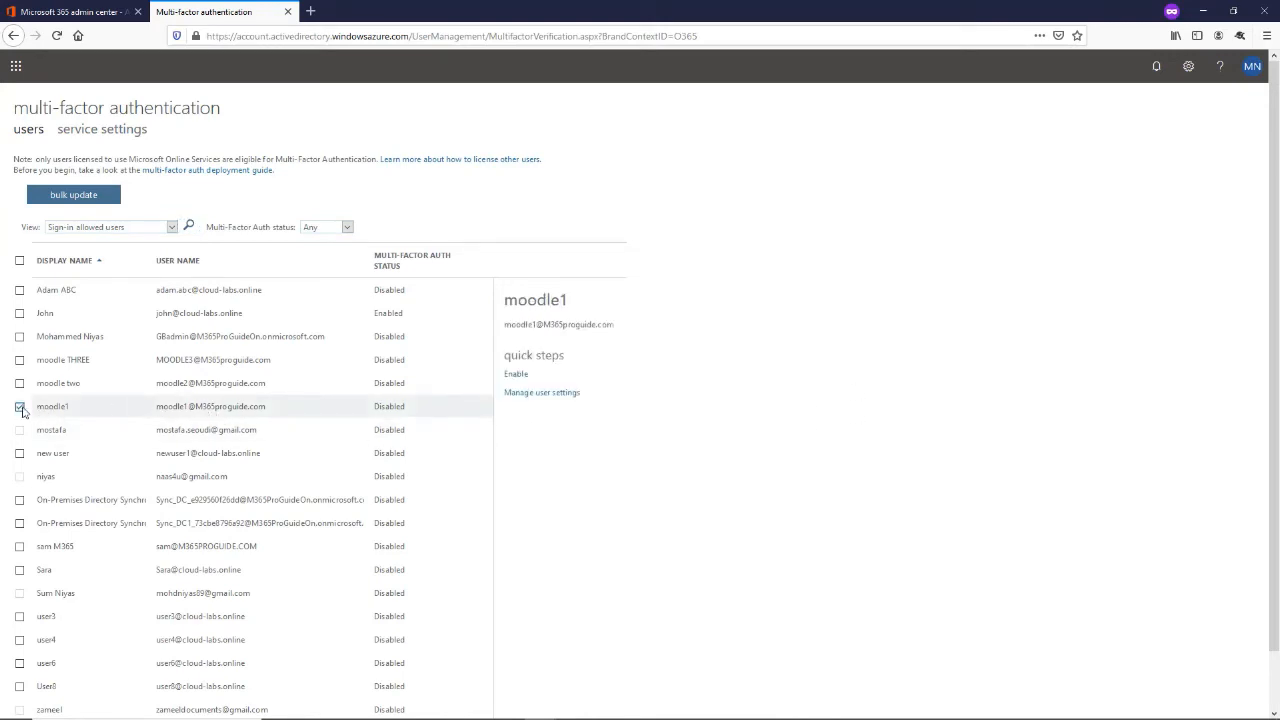
pyautogui.click(518, 375)
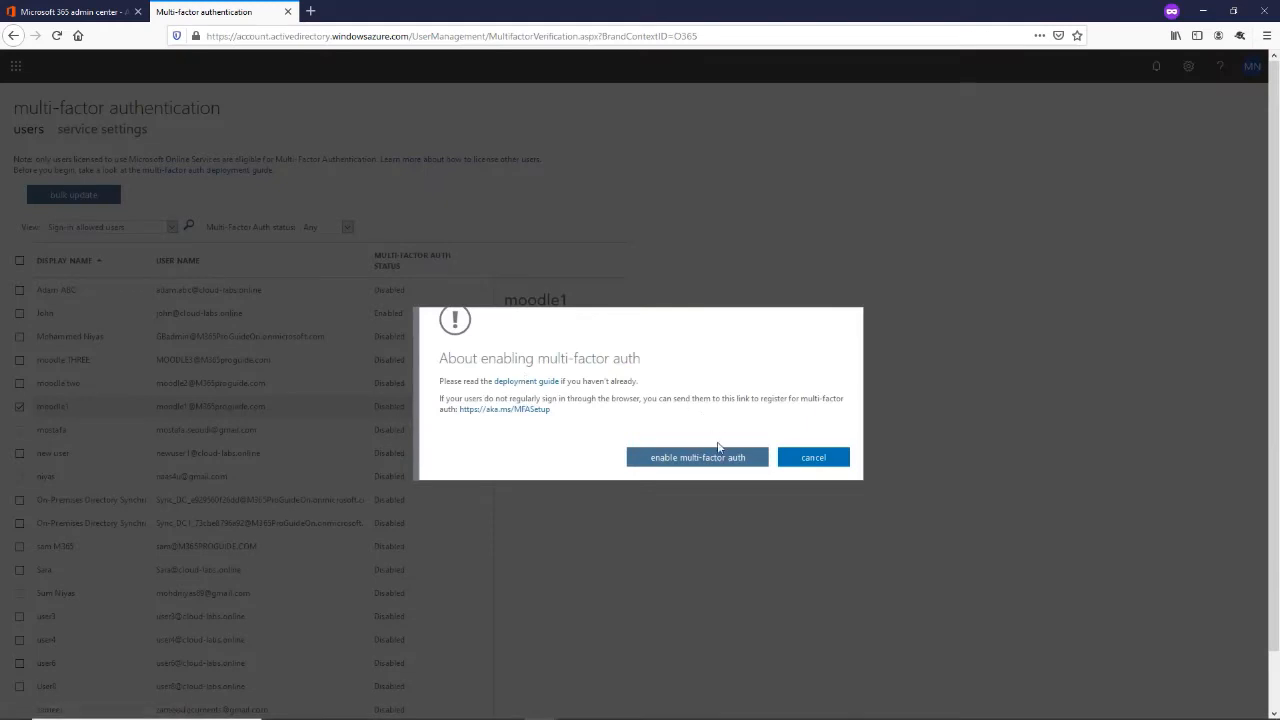
pyautogui.click(716, 460)
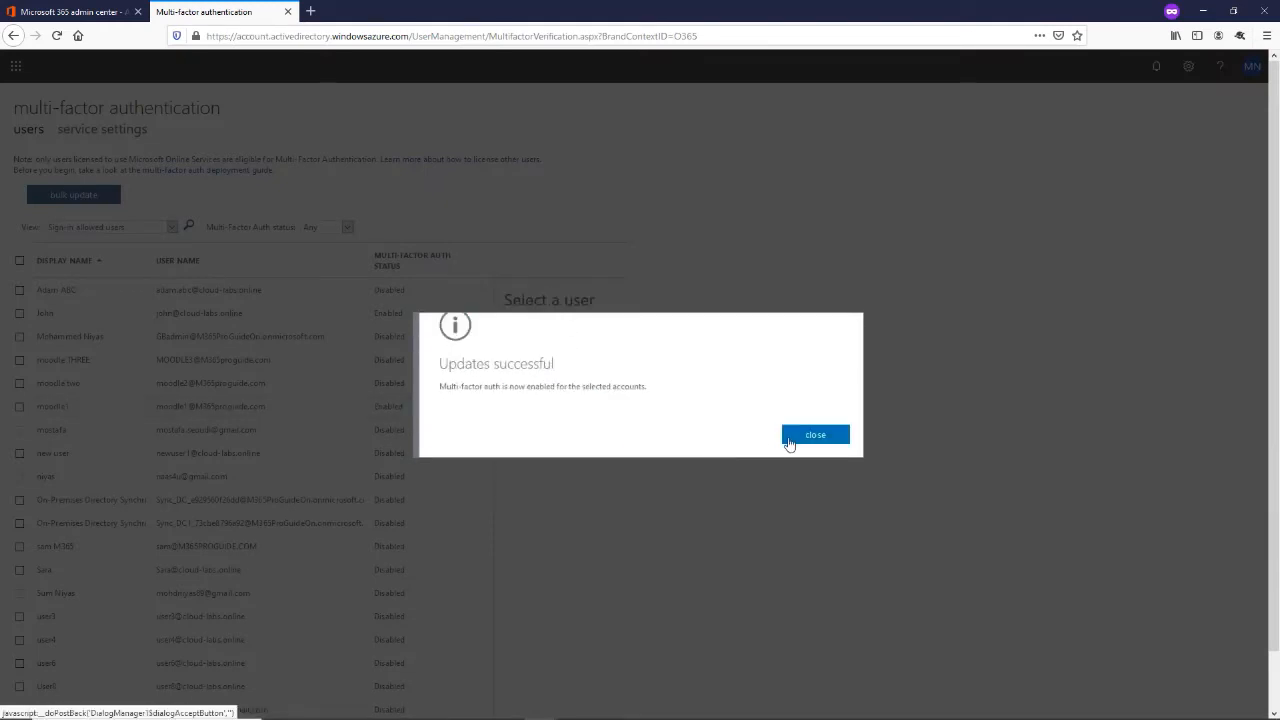
pyautogui.click(815, 435)
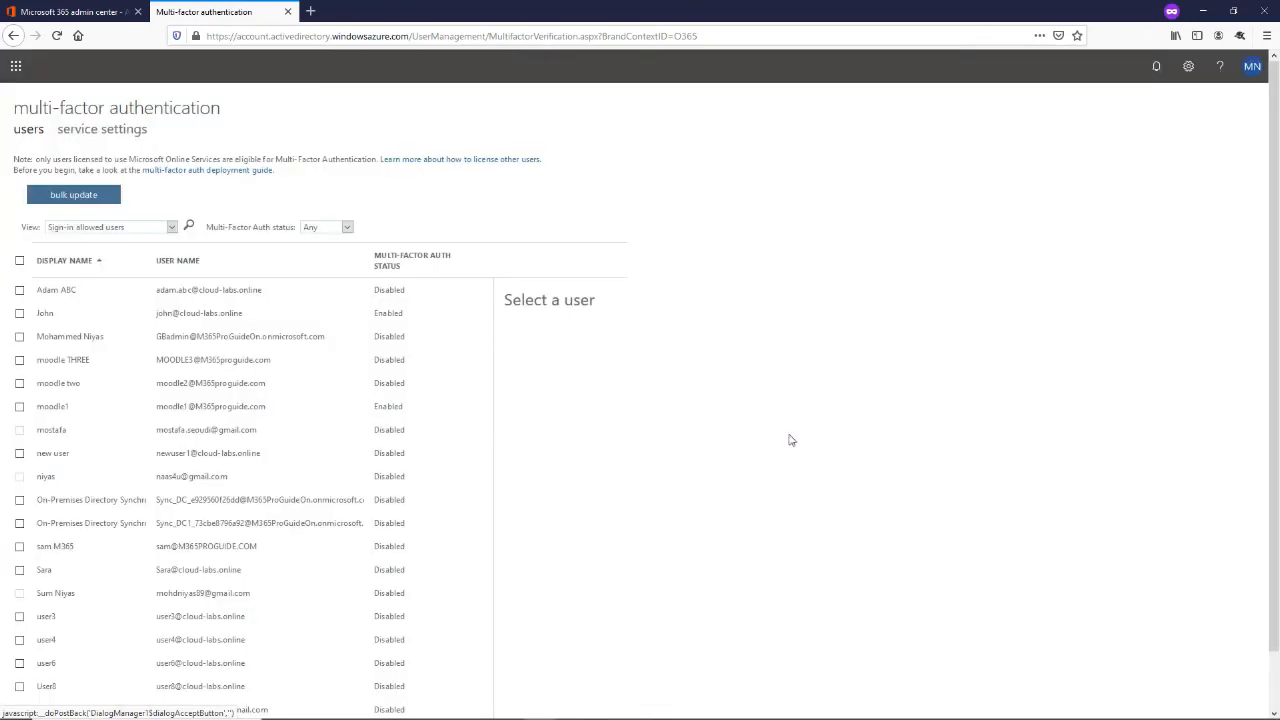
# Switch to the Chrome incognito window, sign in with moodle1's e-mail and account password, and proceed to the required security information
pyautogui.click(85, 11)
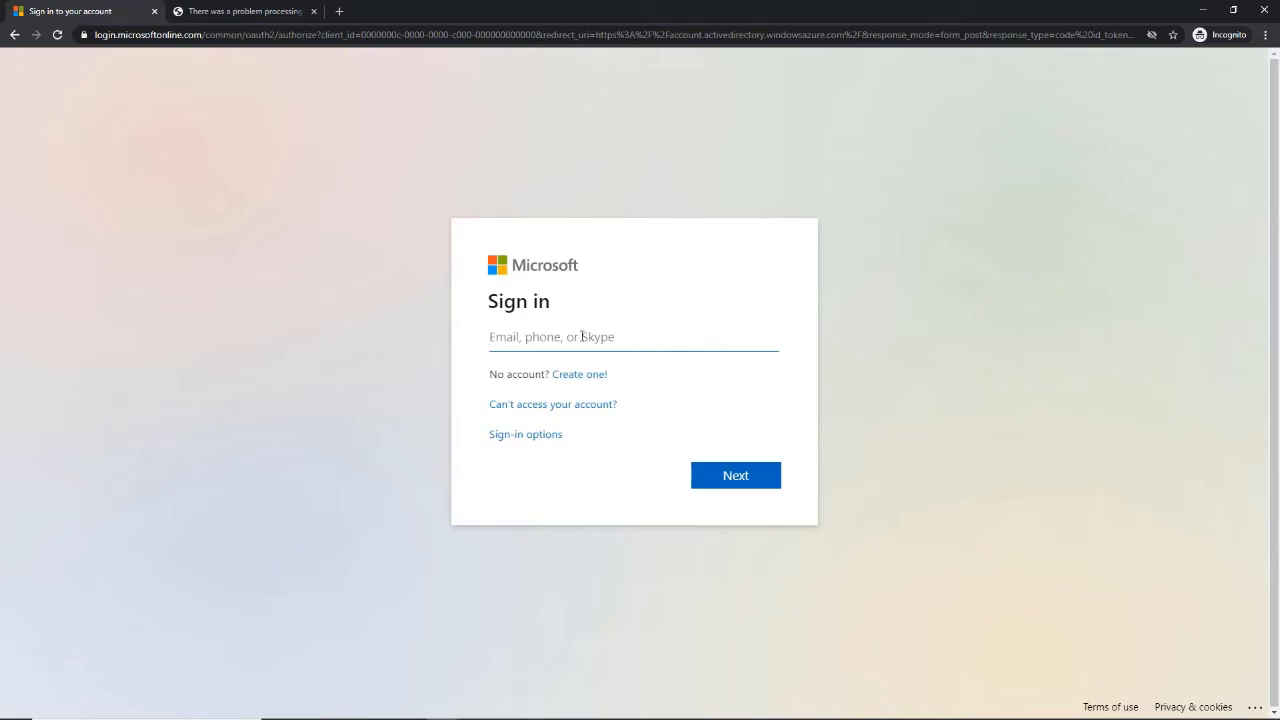
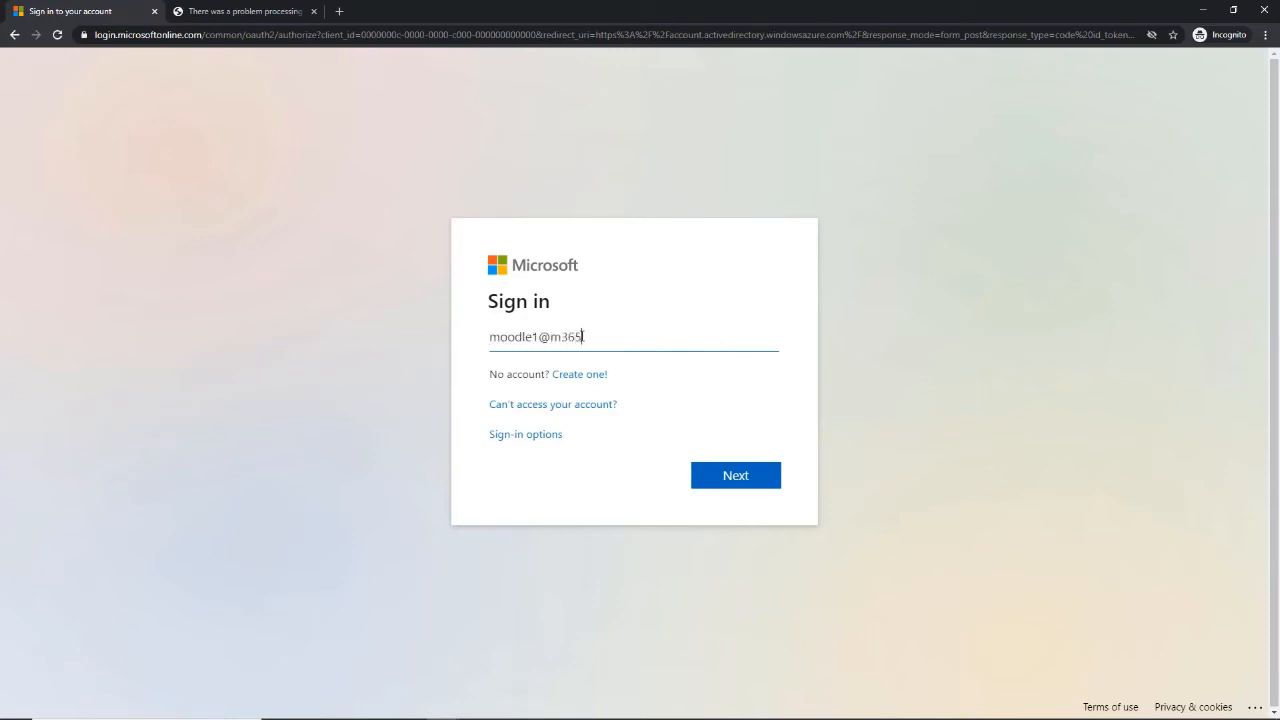
pyautogui.press('Return')
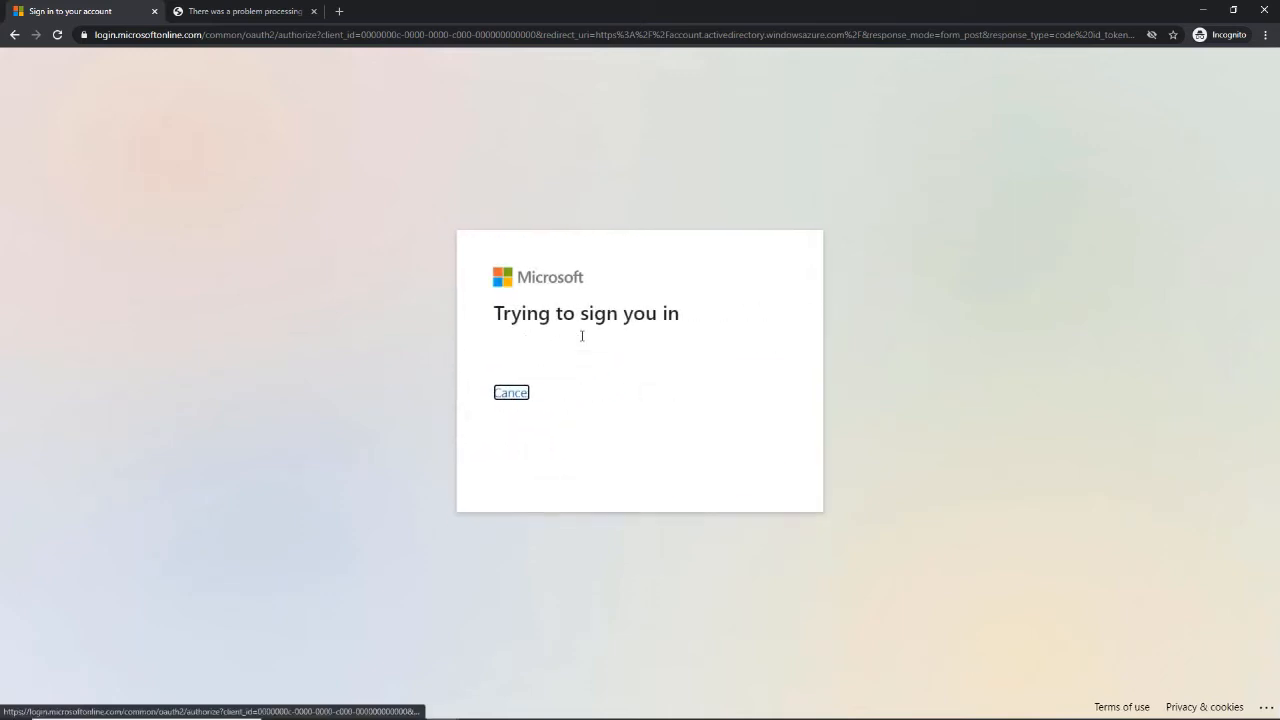
pyautogui.write('•')
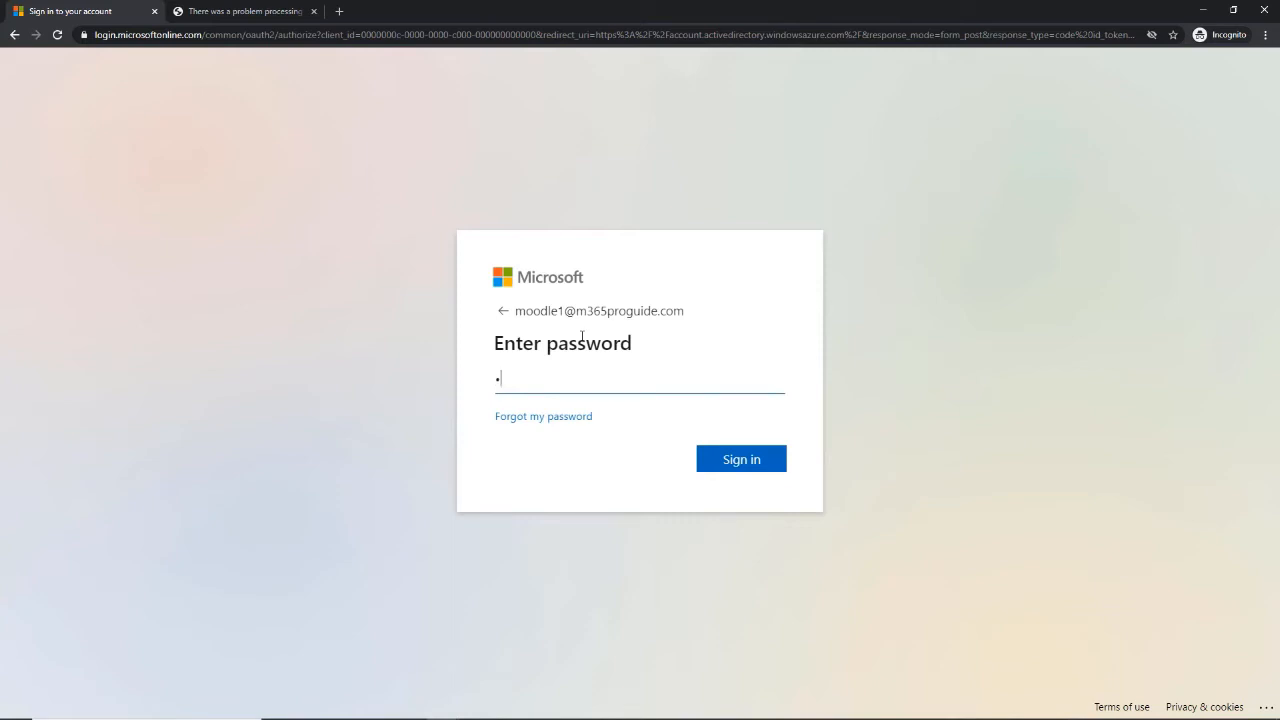
pyautogui.write('••••••')
pyautogui.press('Return')
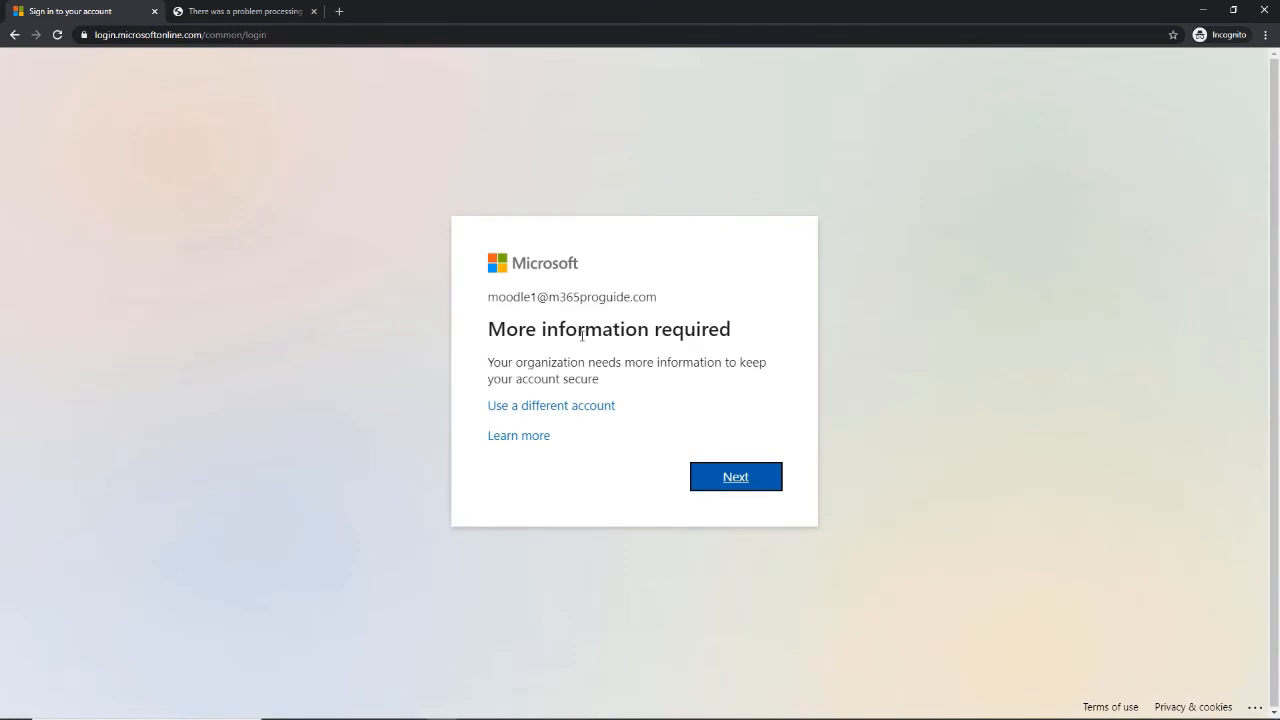
pyautogui.click(716, 473)
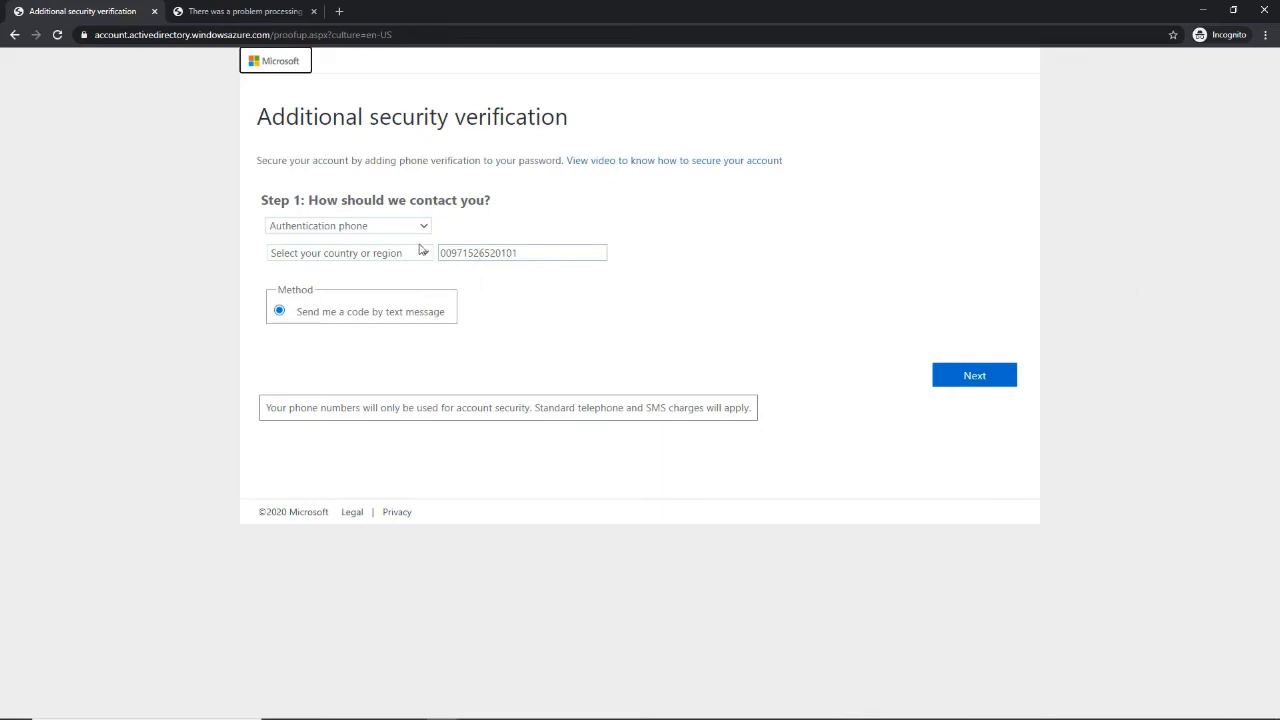
pyautogui.click(420, 228)
pyautogui.click(367, 256)
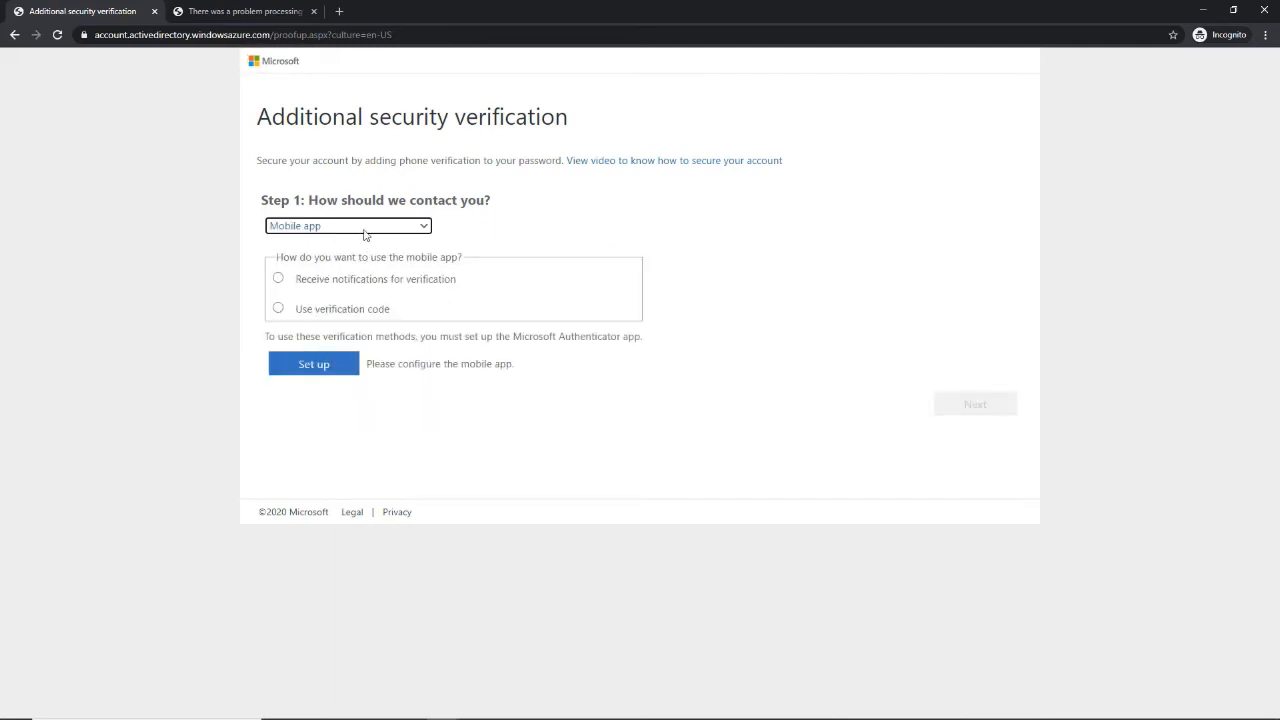
pyautogui.click(365, 227)
pyautogui.click(356, 238)
pyautogui.doubleClick(466, 250)
pyautogui.write('0')
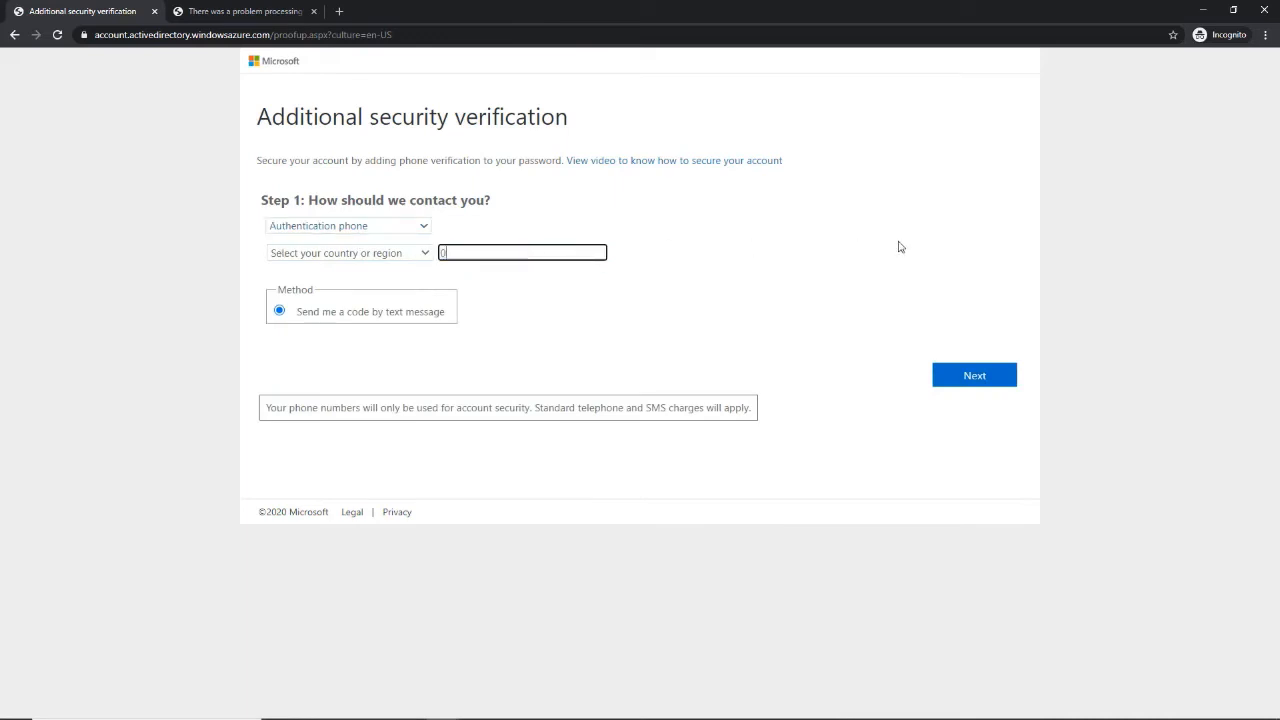
pyautogui.write('07')
# Set the authentication phone's country to United Arab Emirates (+971), enter the phone number, and request the text message code
pyautogui.click(426, 254)
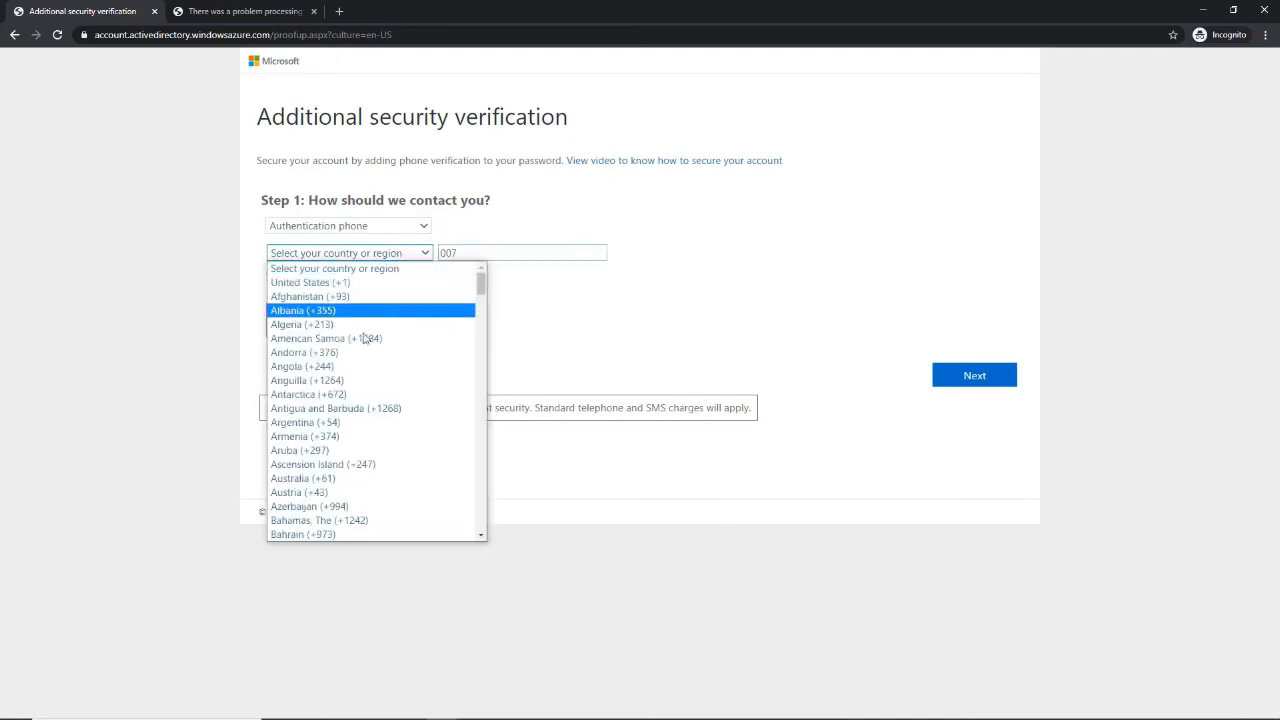
pyautogui.scroll(-4, 361, 374)
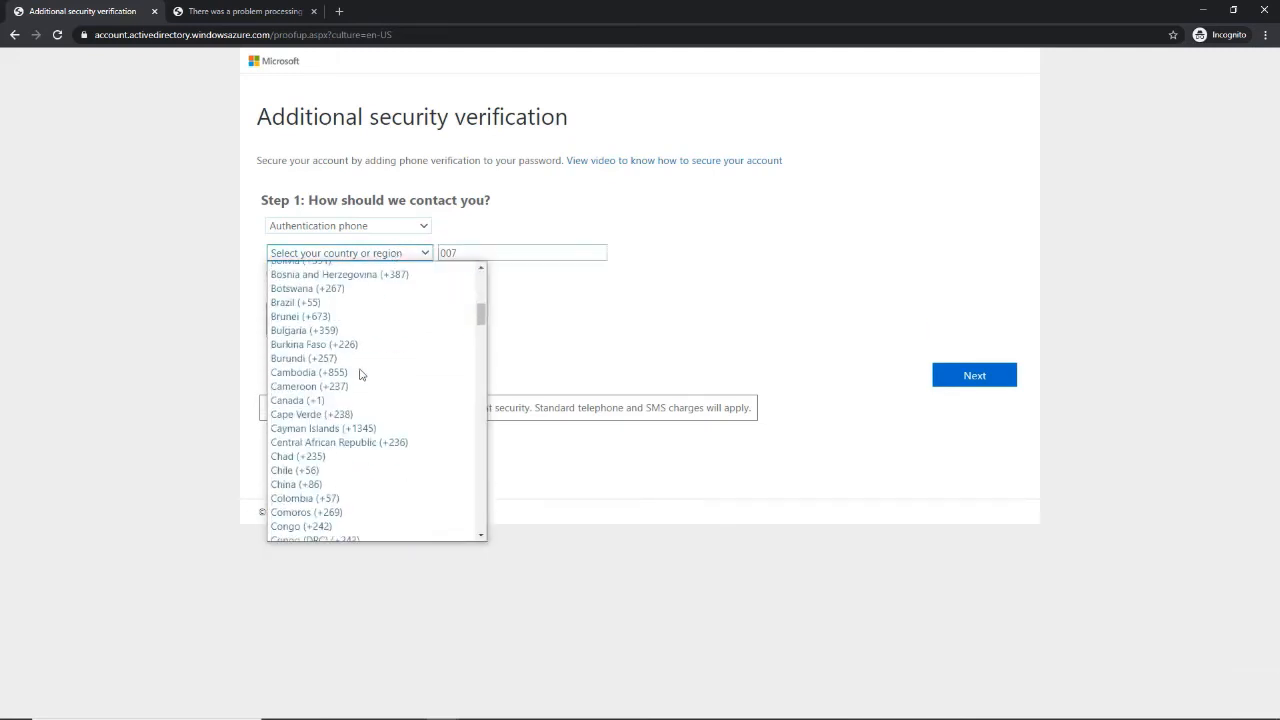
pyautogui.scroll(-20, 361, 374)
pyautogui.click(351, 360)
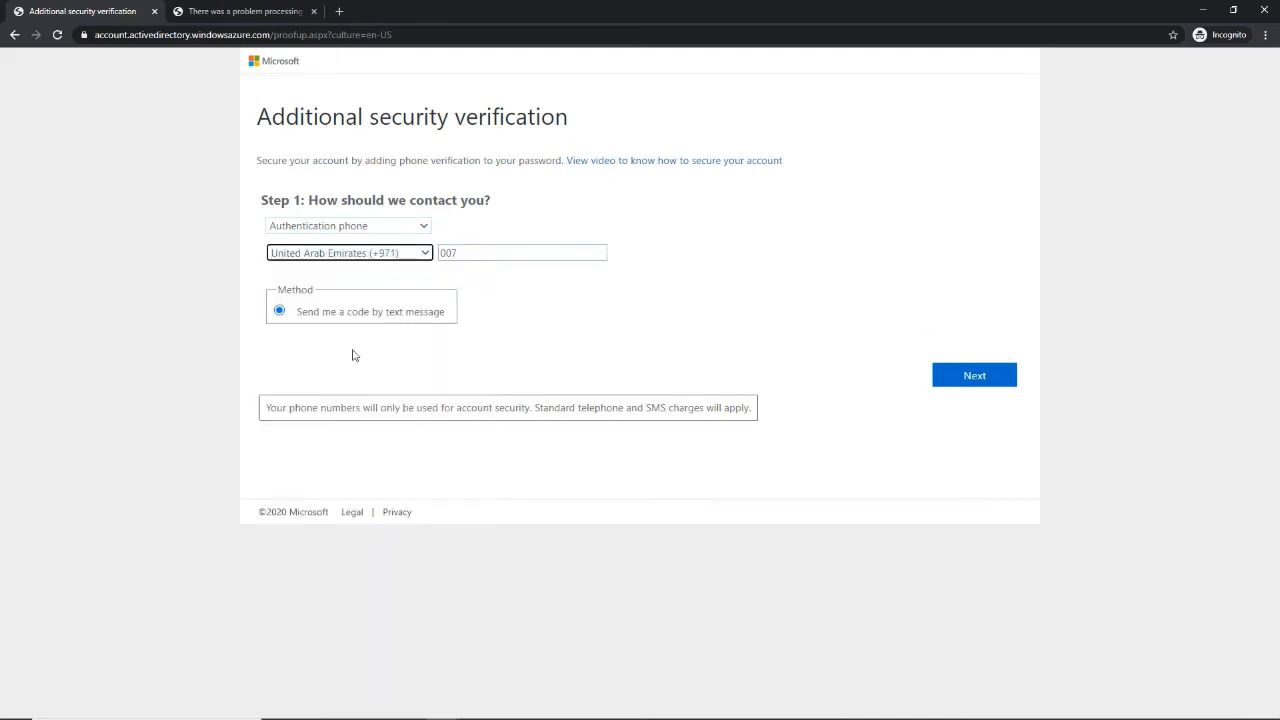
pyautogui.click(470, 252)
pyautogui.write('52')
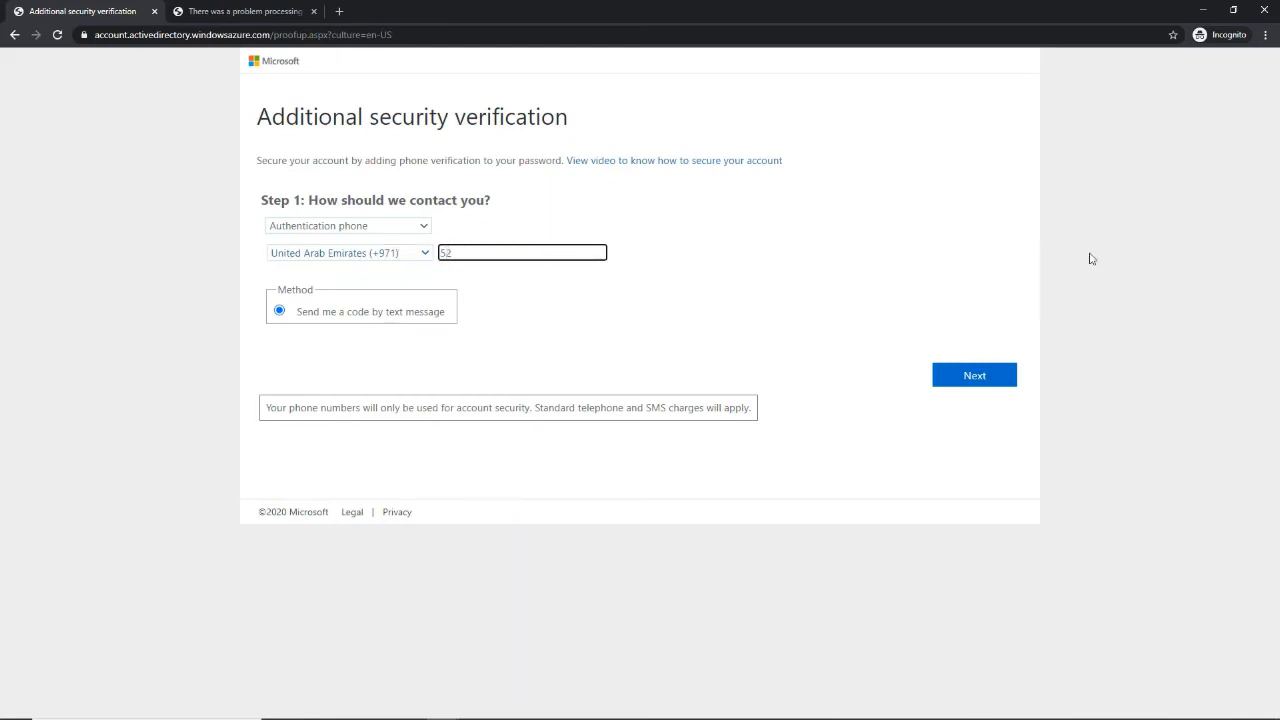
pyautogui.write('10')
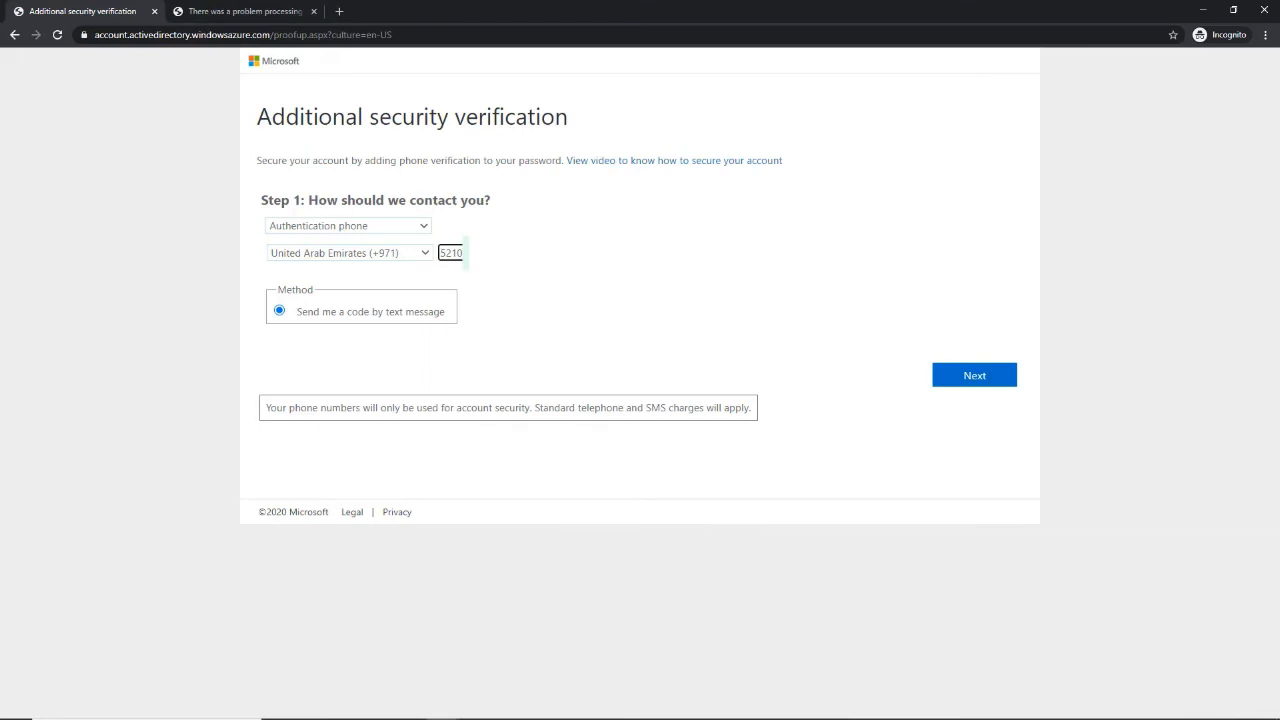
pyautogui.click(956, 378)
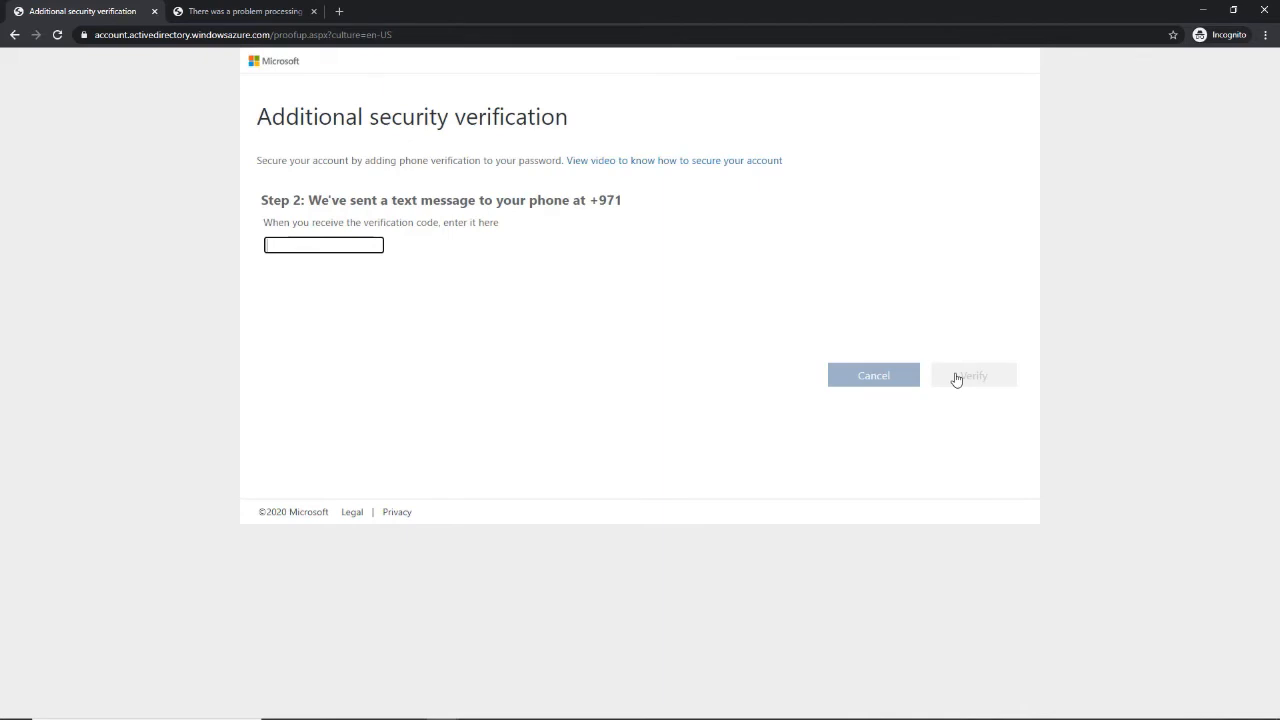
# Enter and verify the code received by text message, and copy the generated app password
pyautogui.click(975, 382)
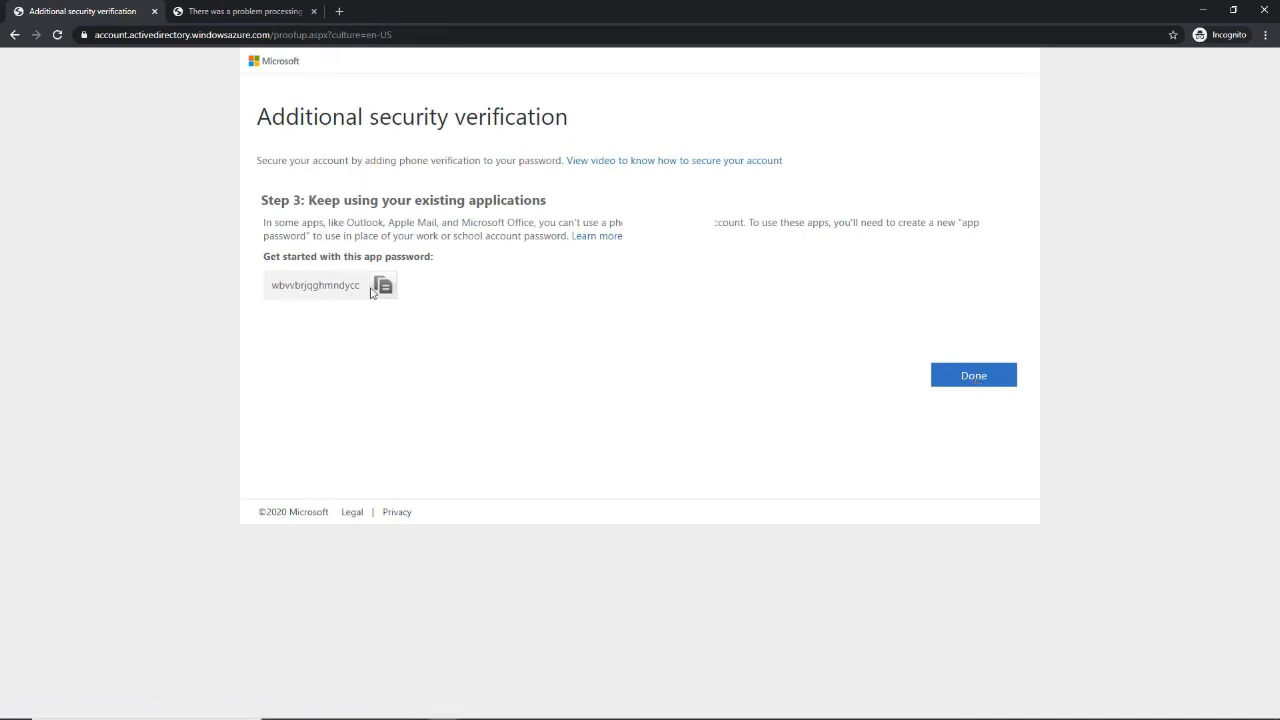
pyautogui.click(383, 287)
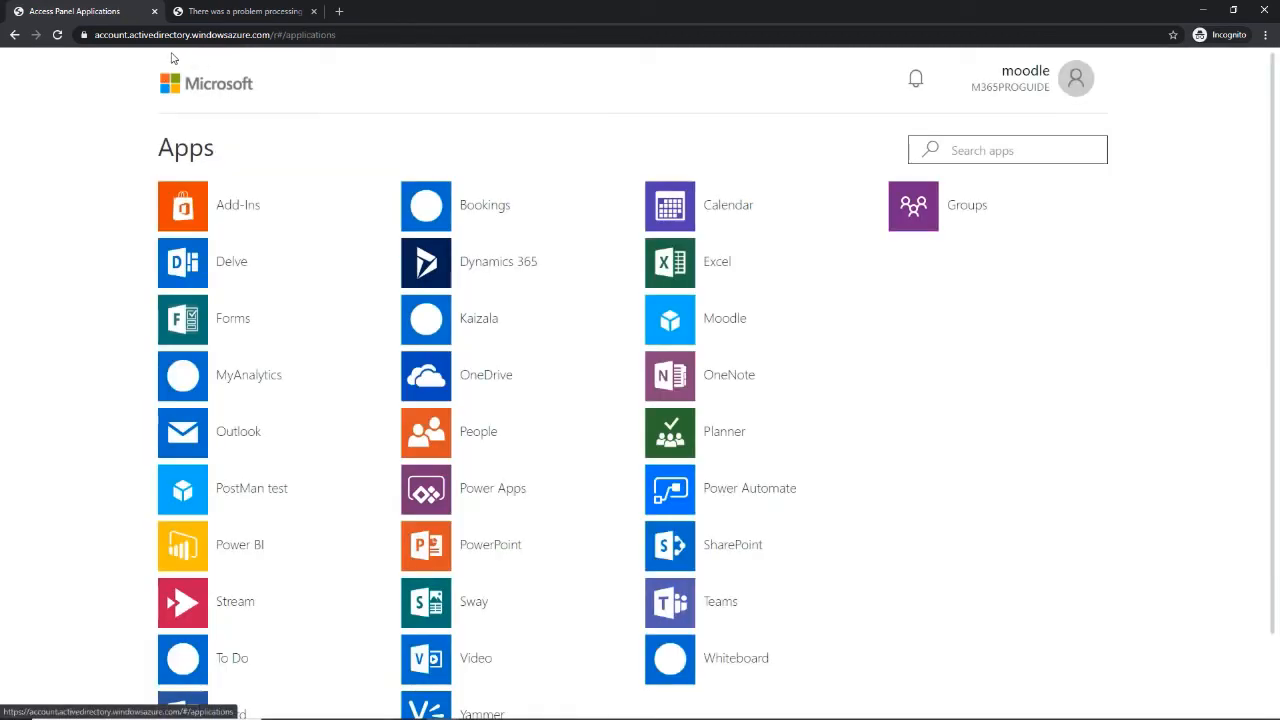
# In the additional security verification settings, turn on Authenticator app or Token and configure the mobile app
pyautogui.click(15, 35)
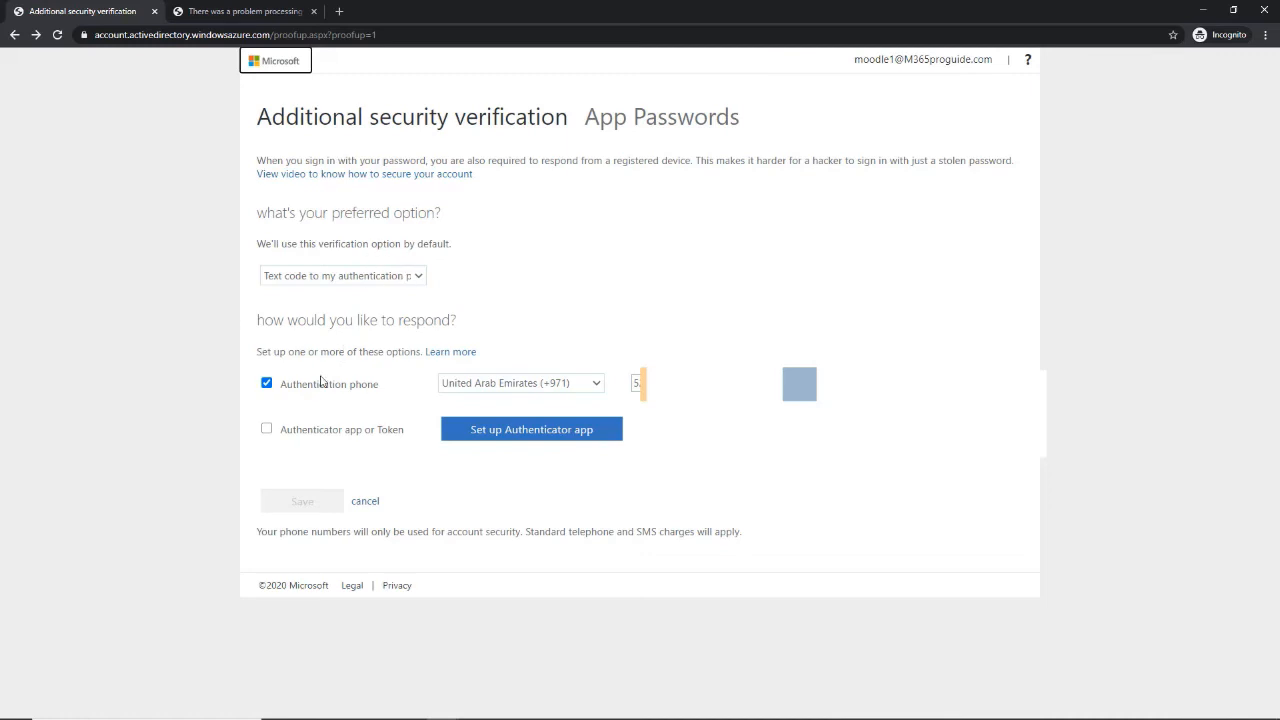
pyautogui.click(268, 430)
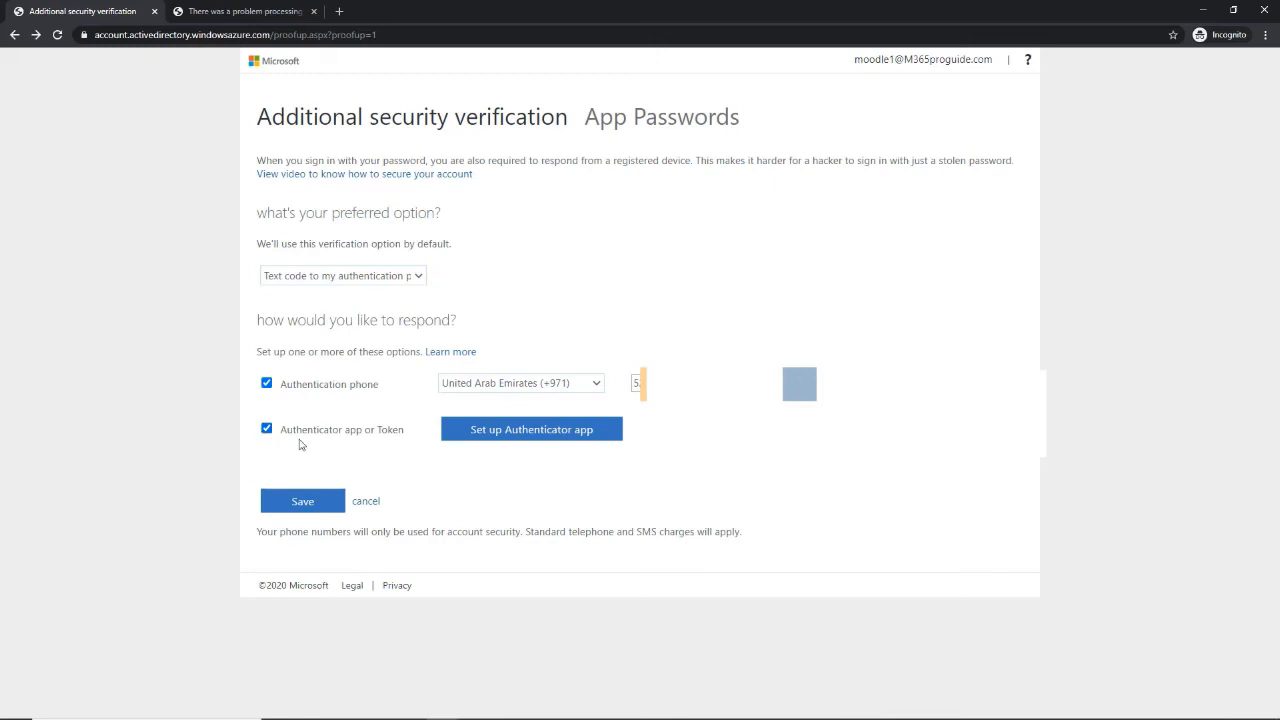
pyautogui.click(513, 430)
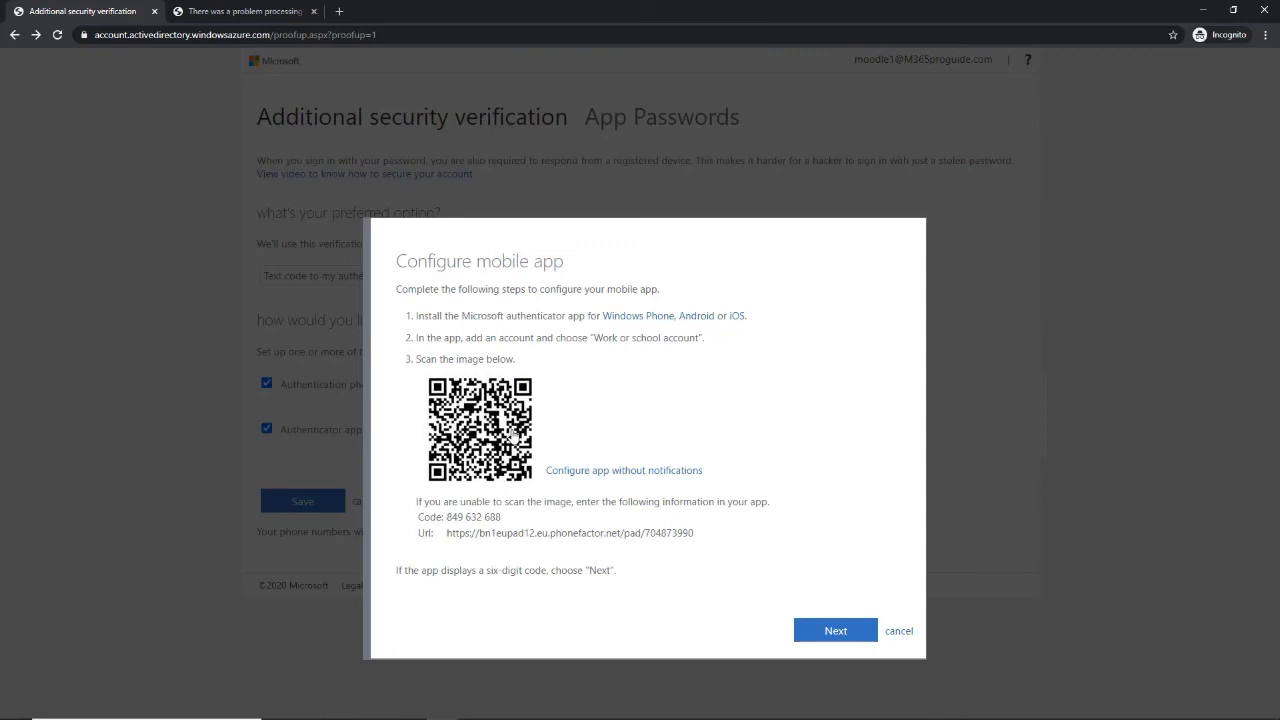
pyautogui.click(836, 632)
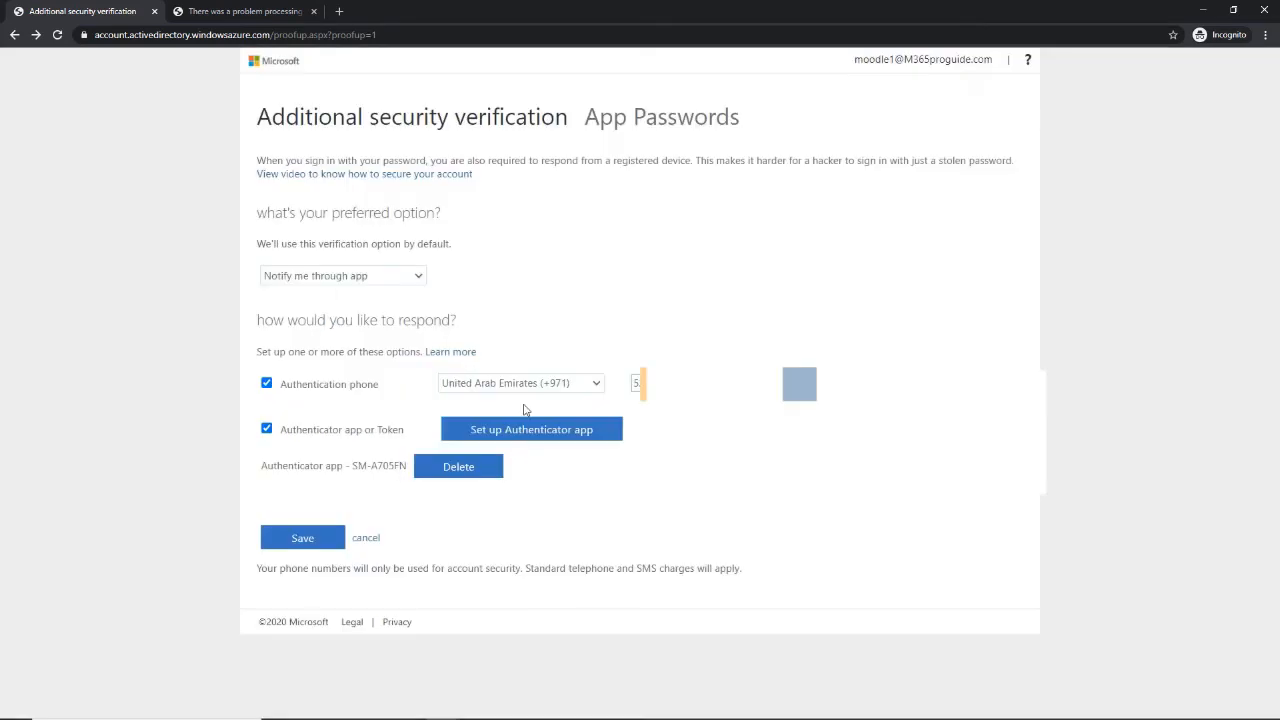
# Set the preferred verification option to Notify me through app, save it, and verify the preferred option
pyautogui.click(416, 280)
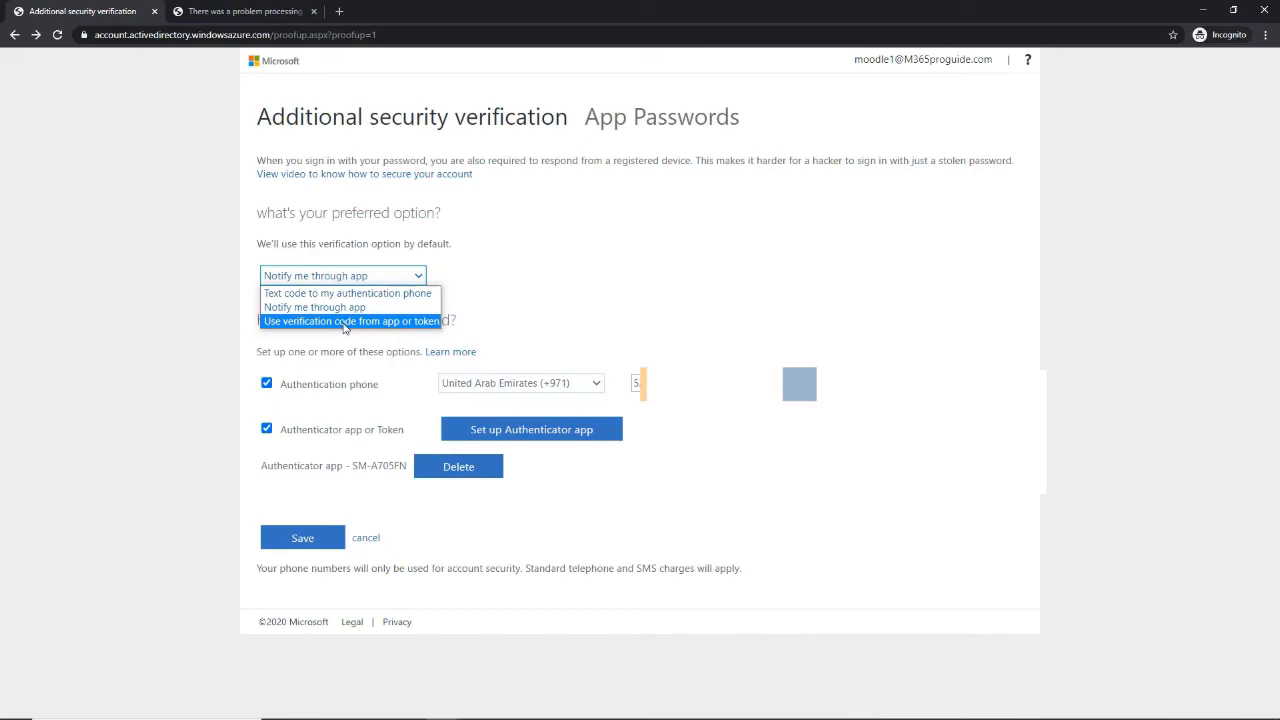
pyautogui.click(342, 309)
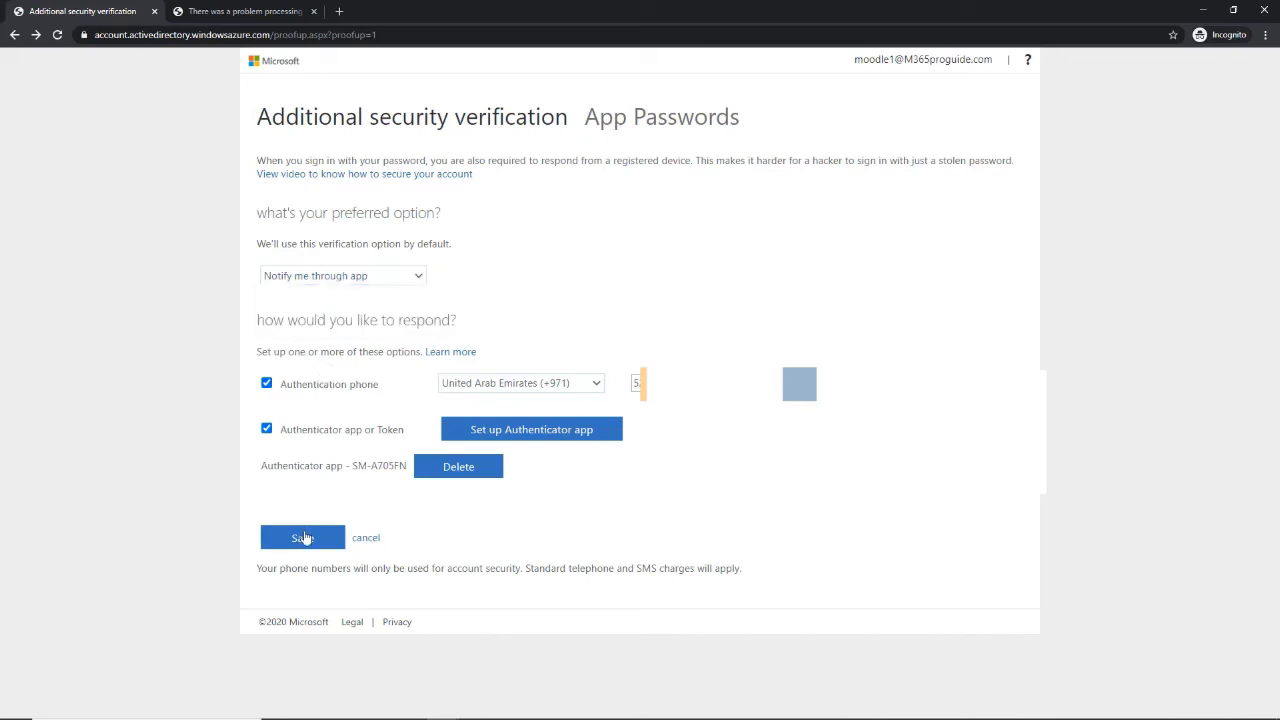
pyautogui.click(303, 538)
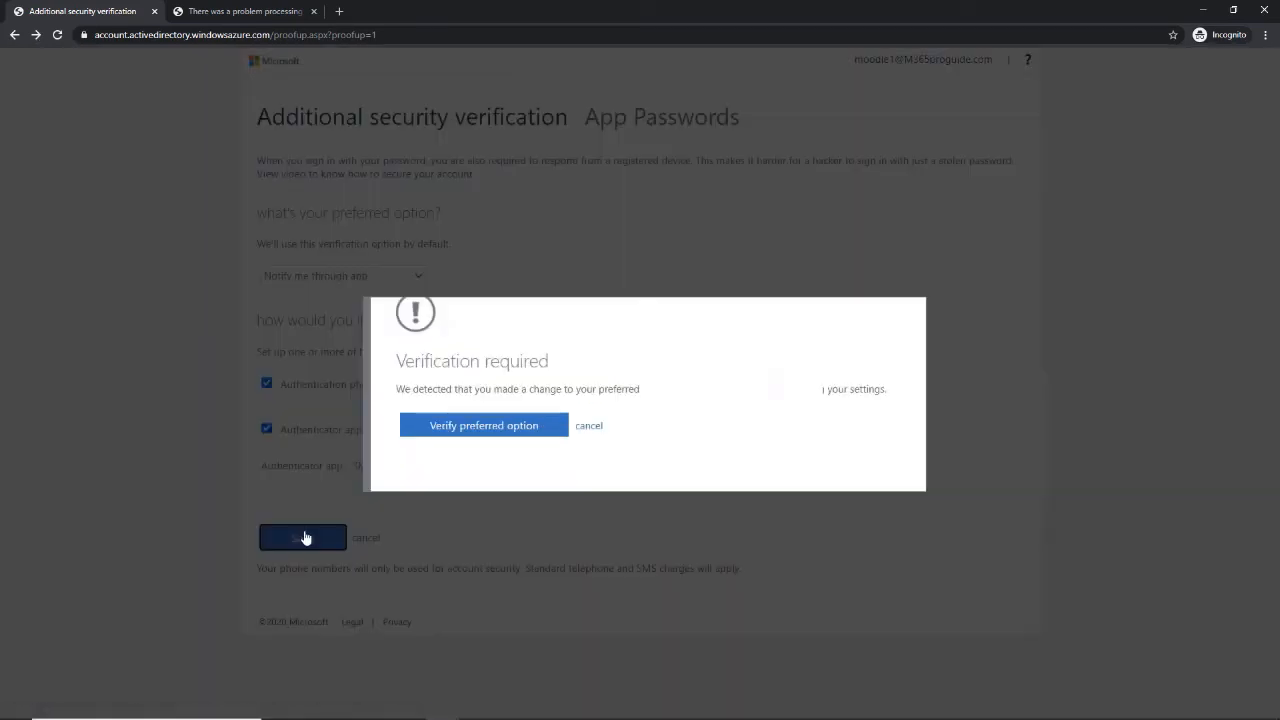
pyautogui.click(470, 430)
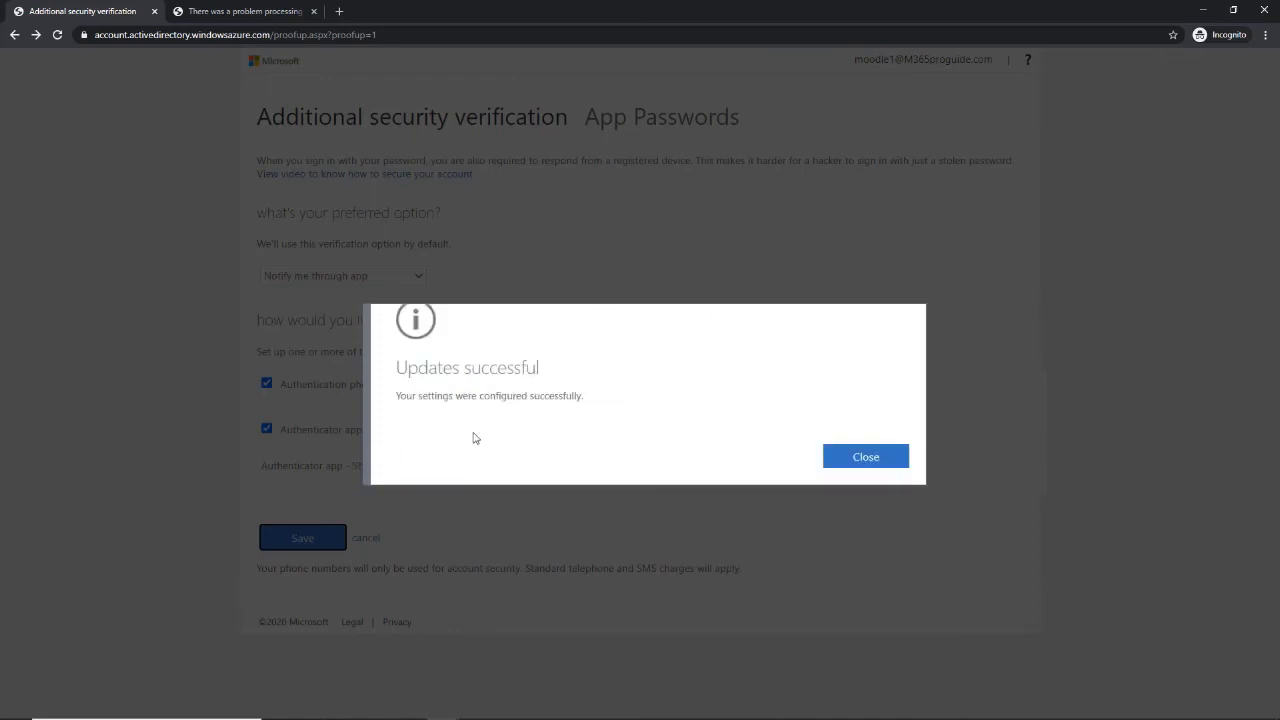
pyautogui.click(870, 466)
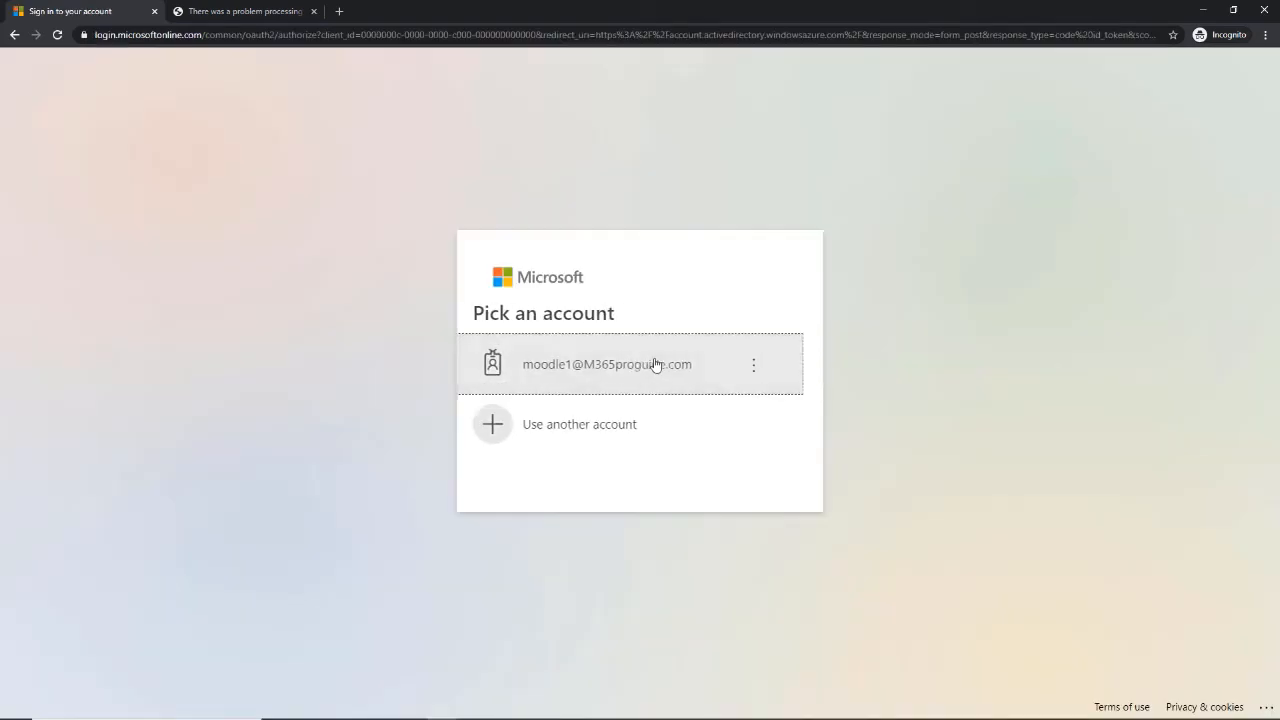
# Sign back in to the moodle1 account with the account password
pyautogui.click(655, 364)
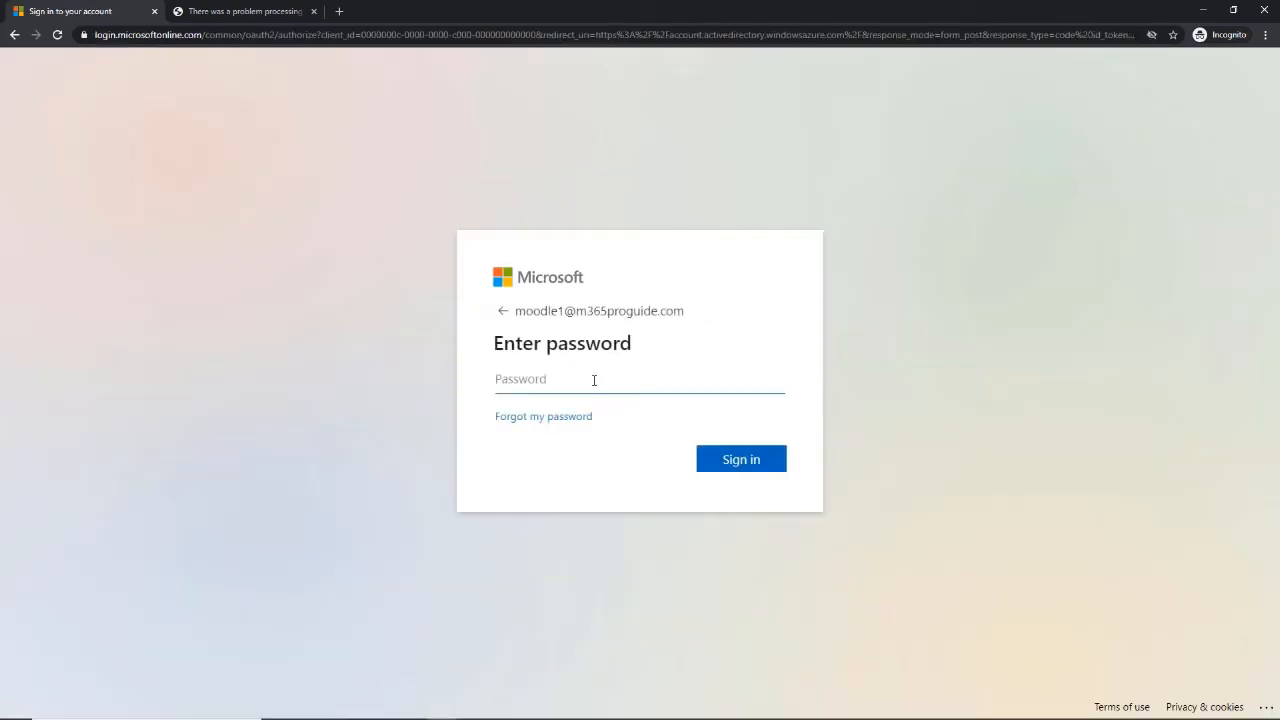
pyautogui.write('••••••••')
pyautogui.press('Return')
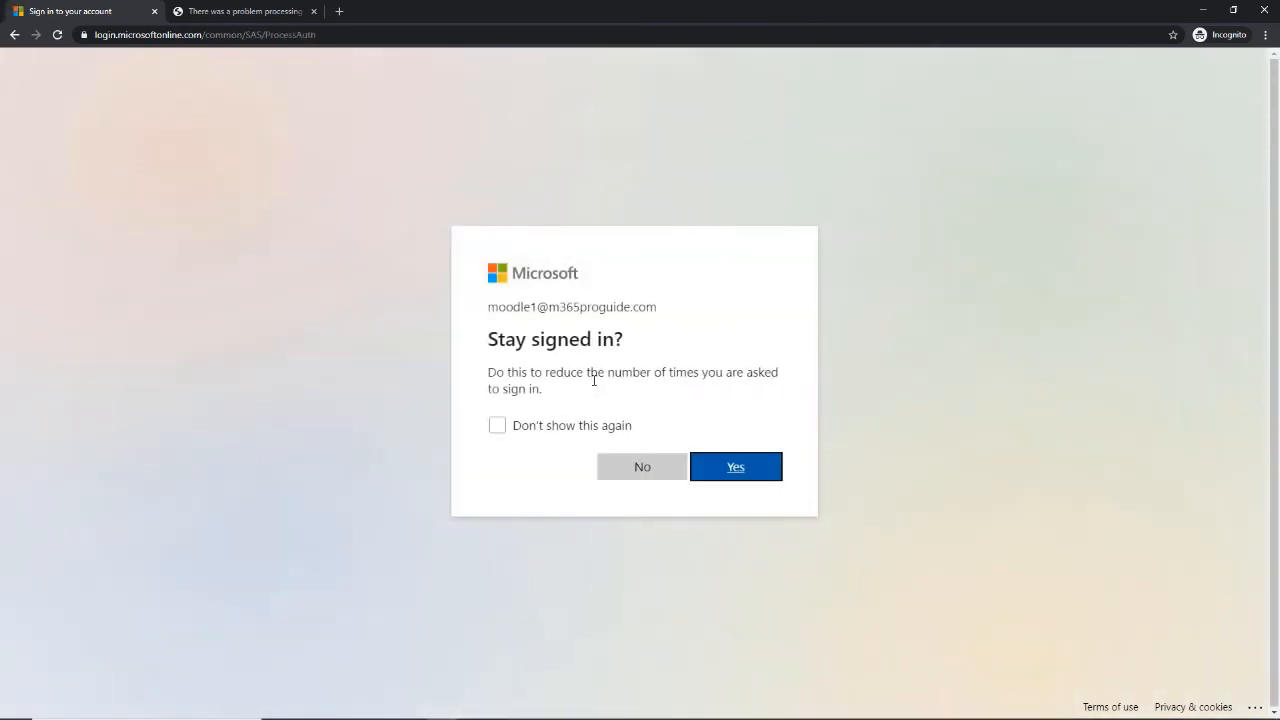
# Choose to stay signed in and open the additional security verification settings from the account profile
pyautogui.click(749, 471)
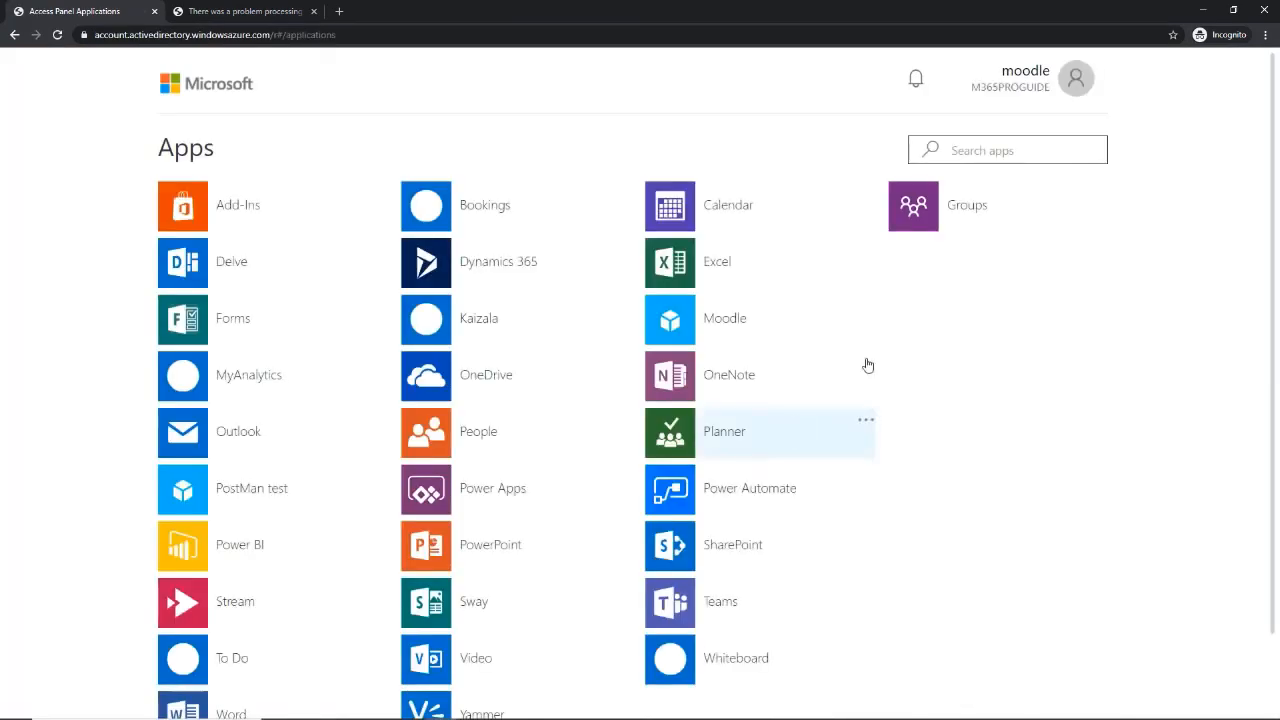
pyautogui.click(1075, 101)
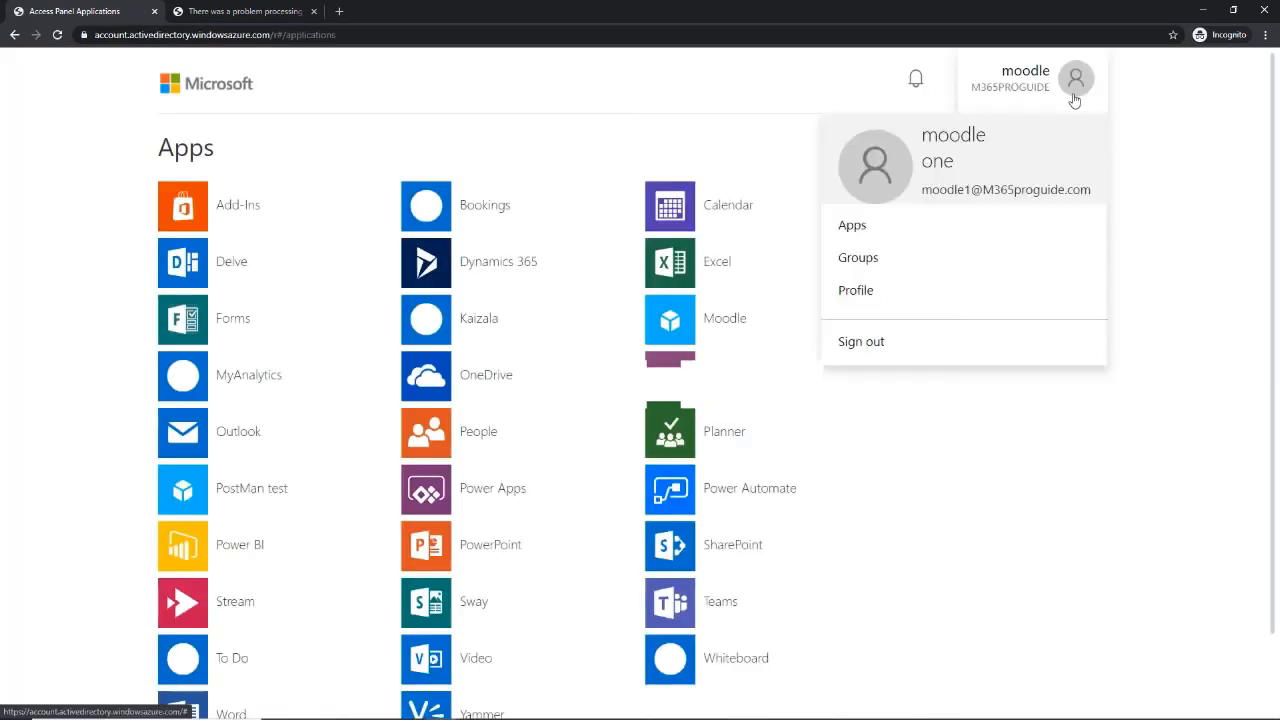
pyautogui.click(886, 290)
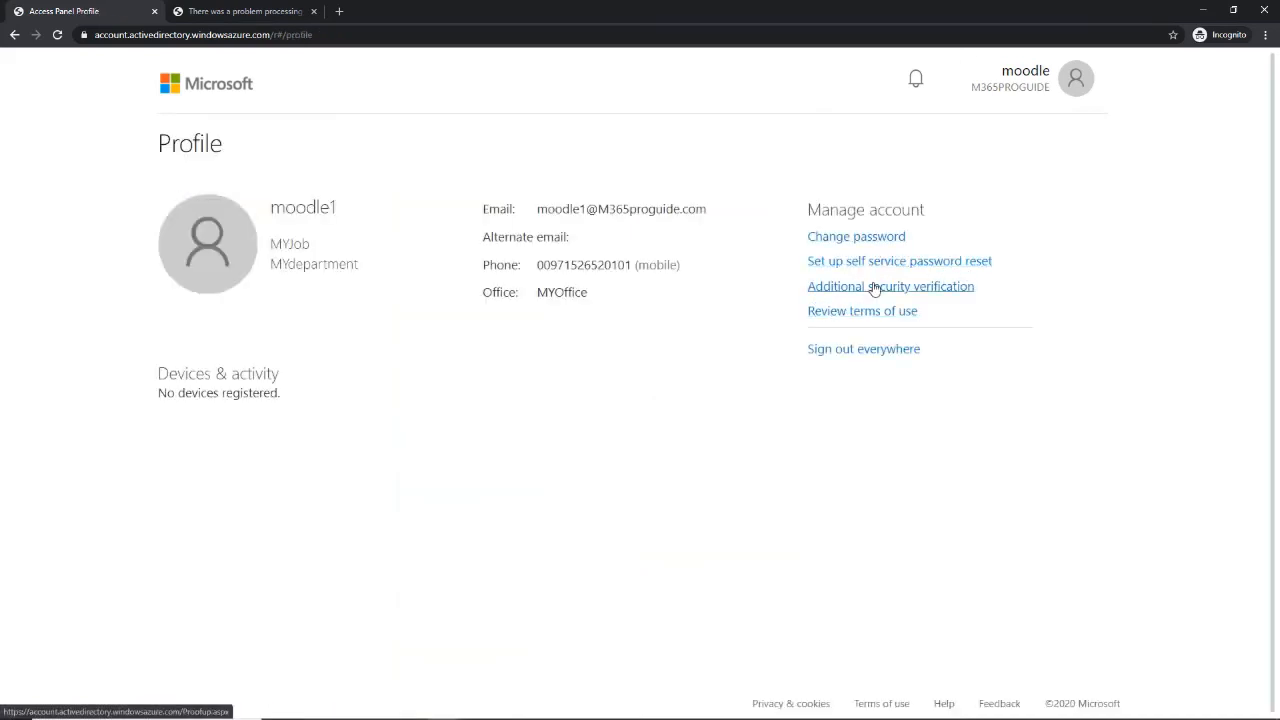
pyautogui.click(873, 288)
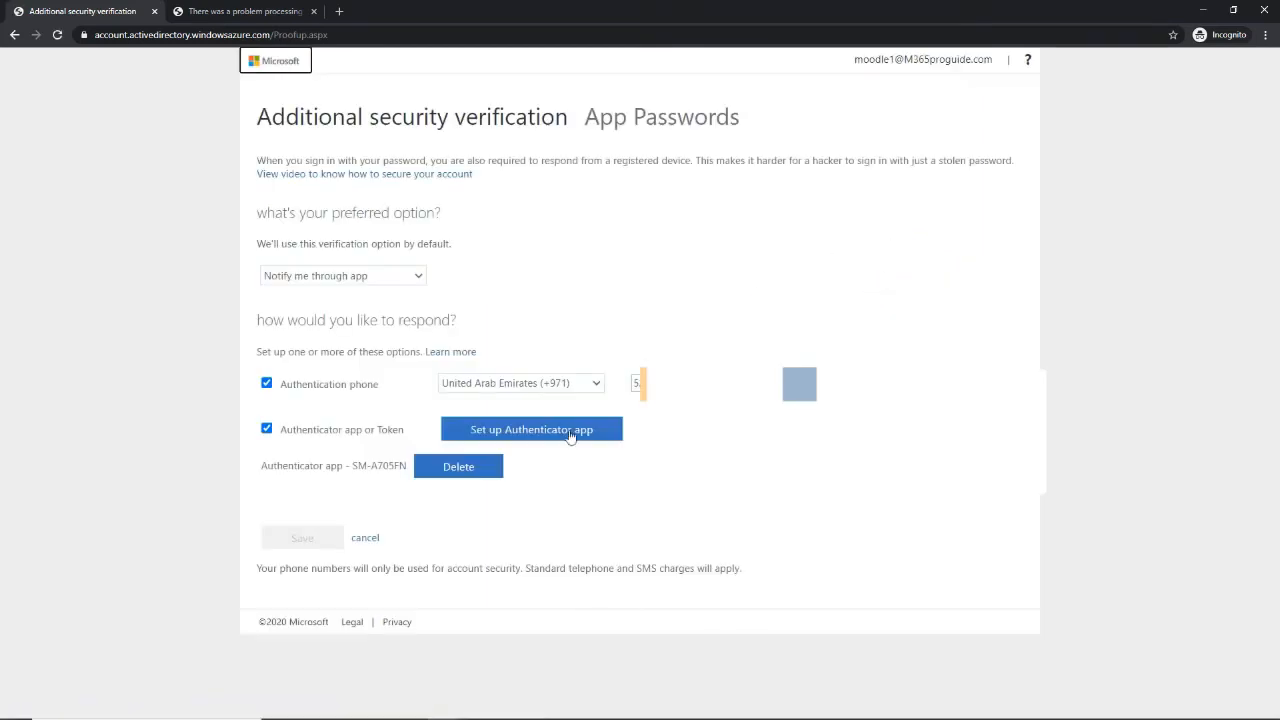
# Save Use verification code from app or token as the preferred option and verify it with the code from the authenticator app
pyautogui.click(354, 278)
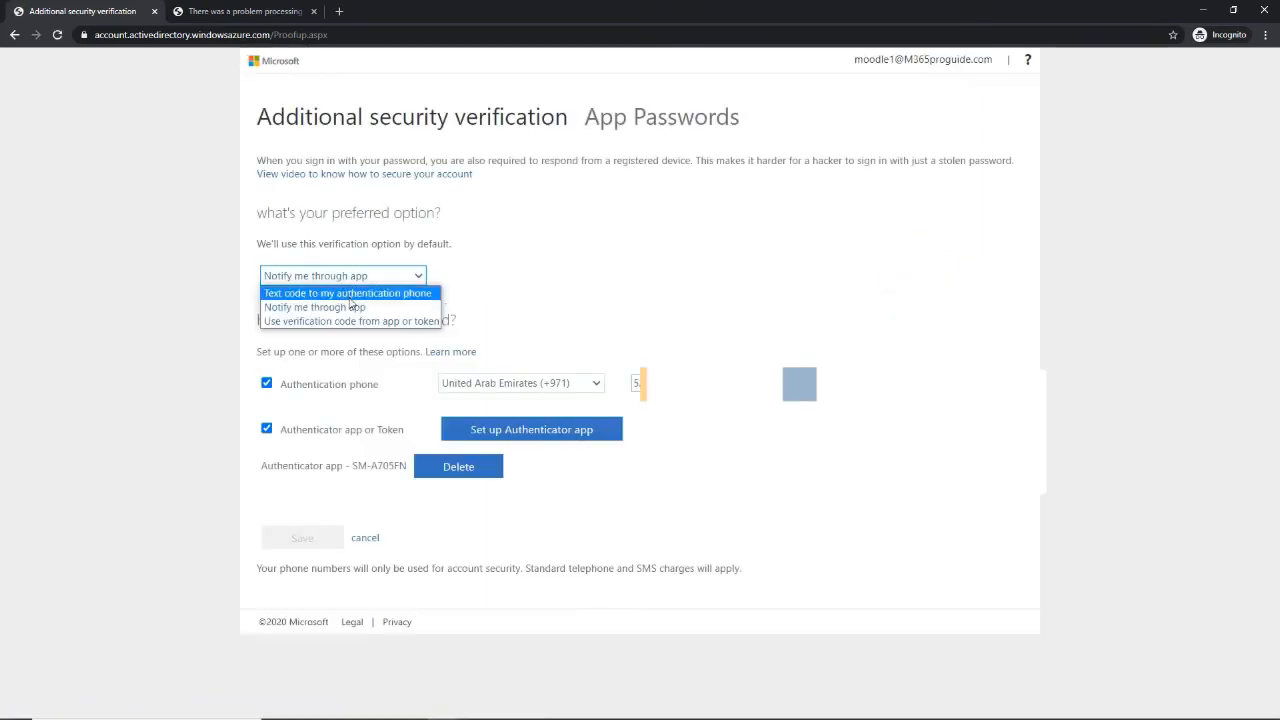
pyautogui.click(350, 321)
pyautogui.click(284, 542)
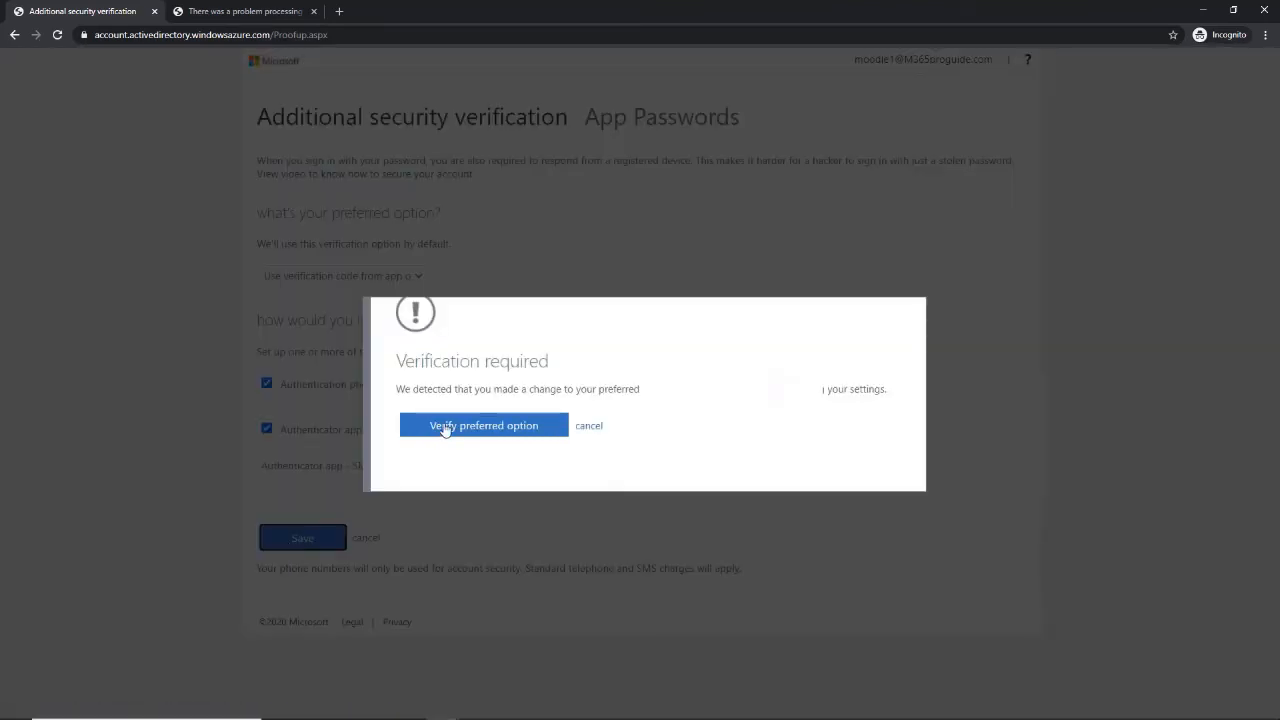
pyautogui.click(445, 426)
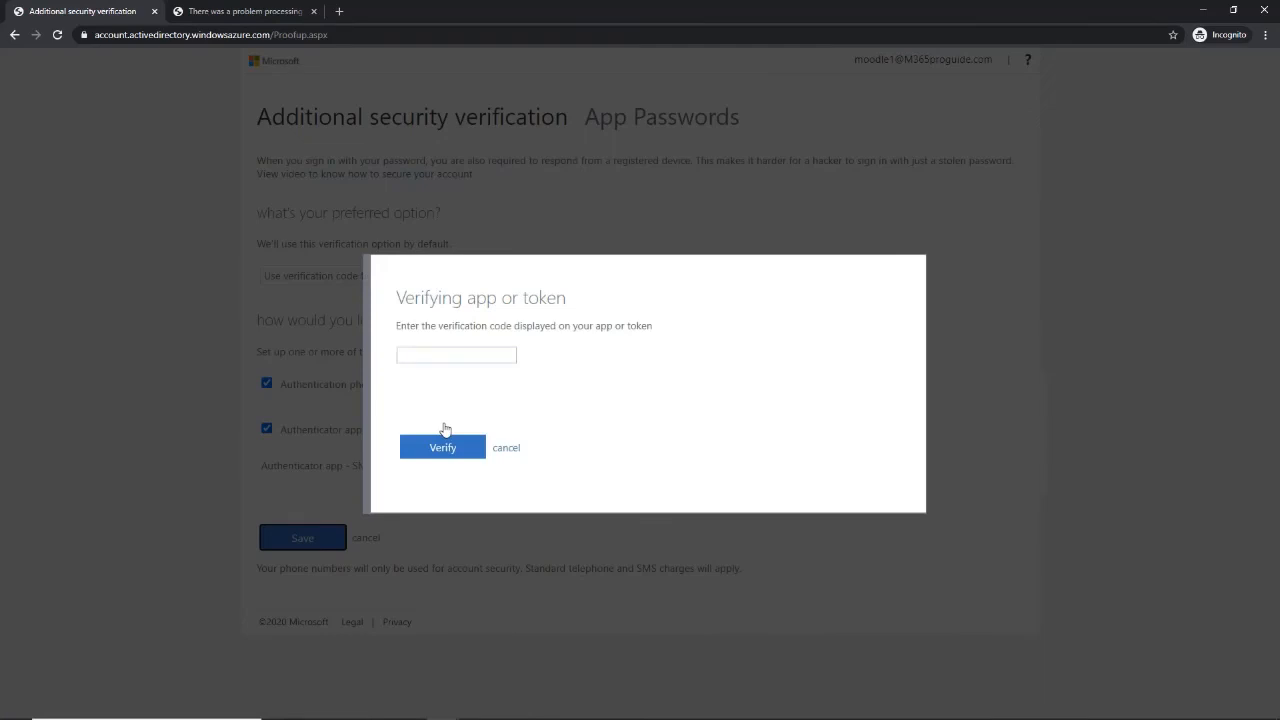
pyautogui.click(440, 347)
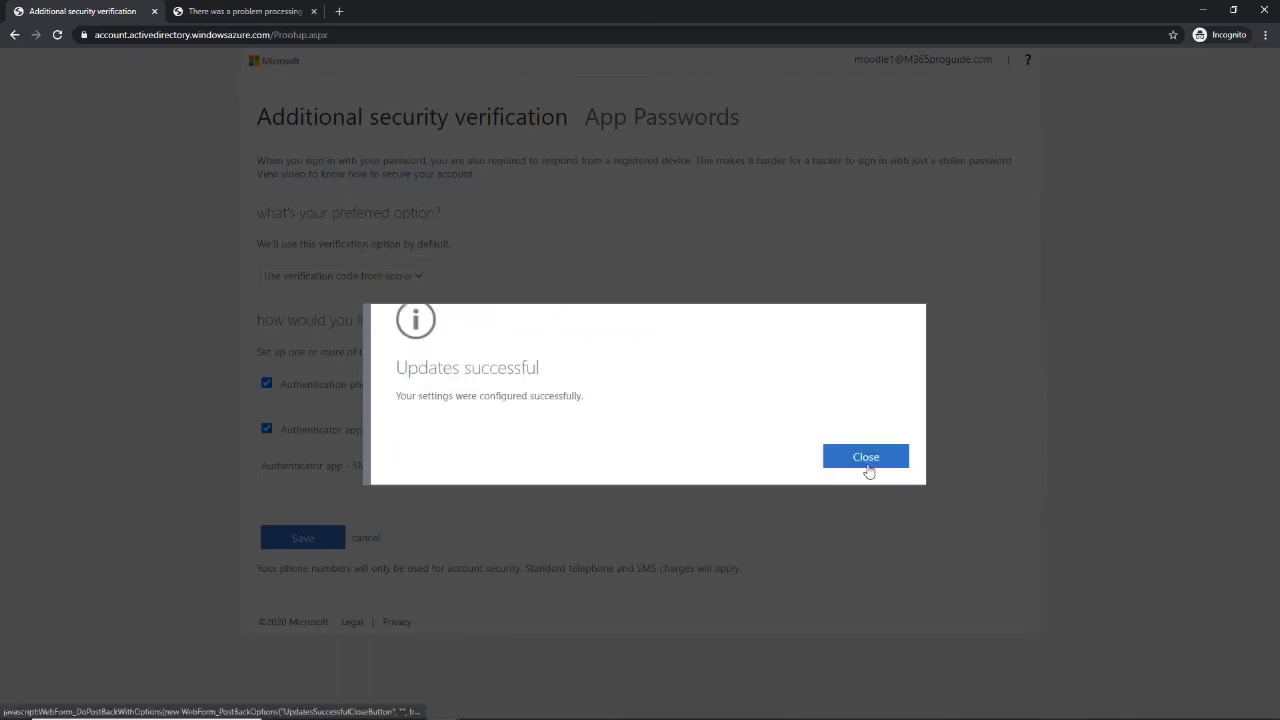
pyautogui.click(865, 462)
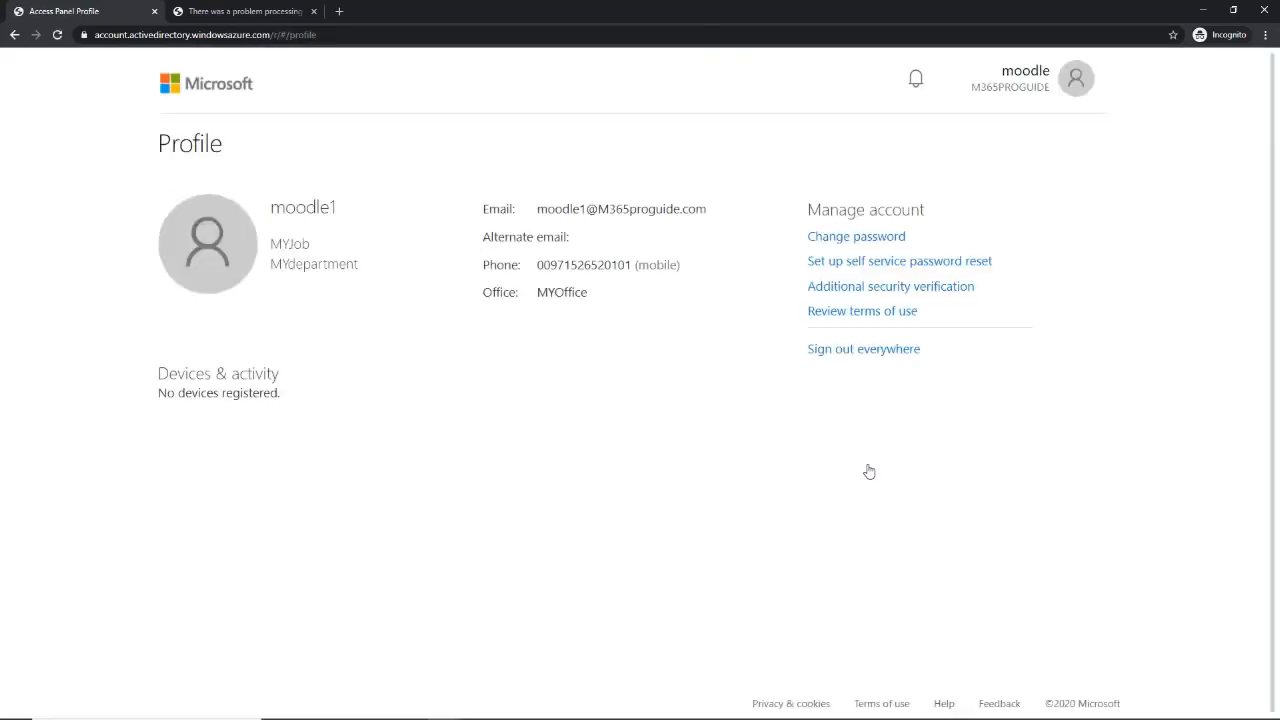
# Sign out of the moodle1 account and sign back in to it with the account password
pyautogui.click(1067, 90)
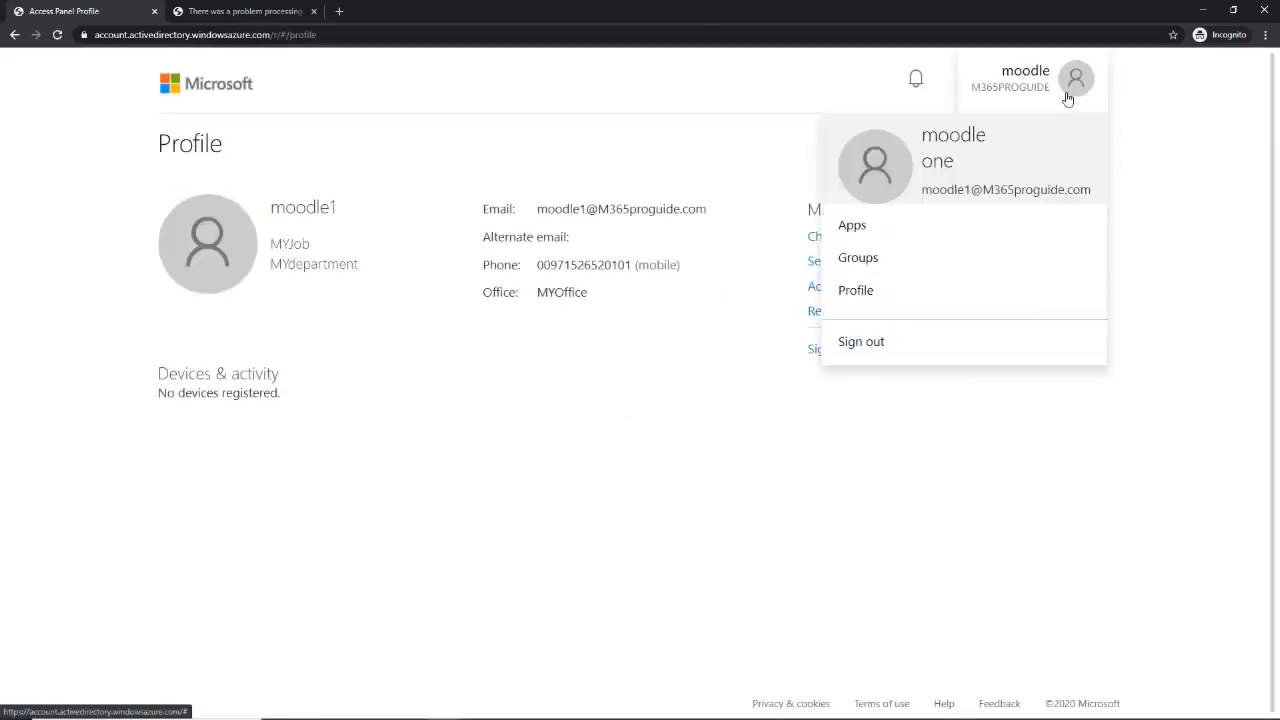
pyautogui.click(886, 345)
pyautogui.click(640, 354)
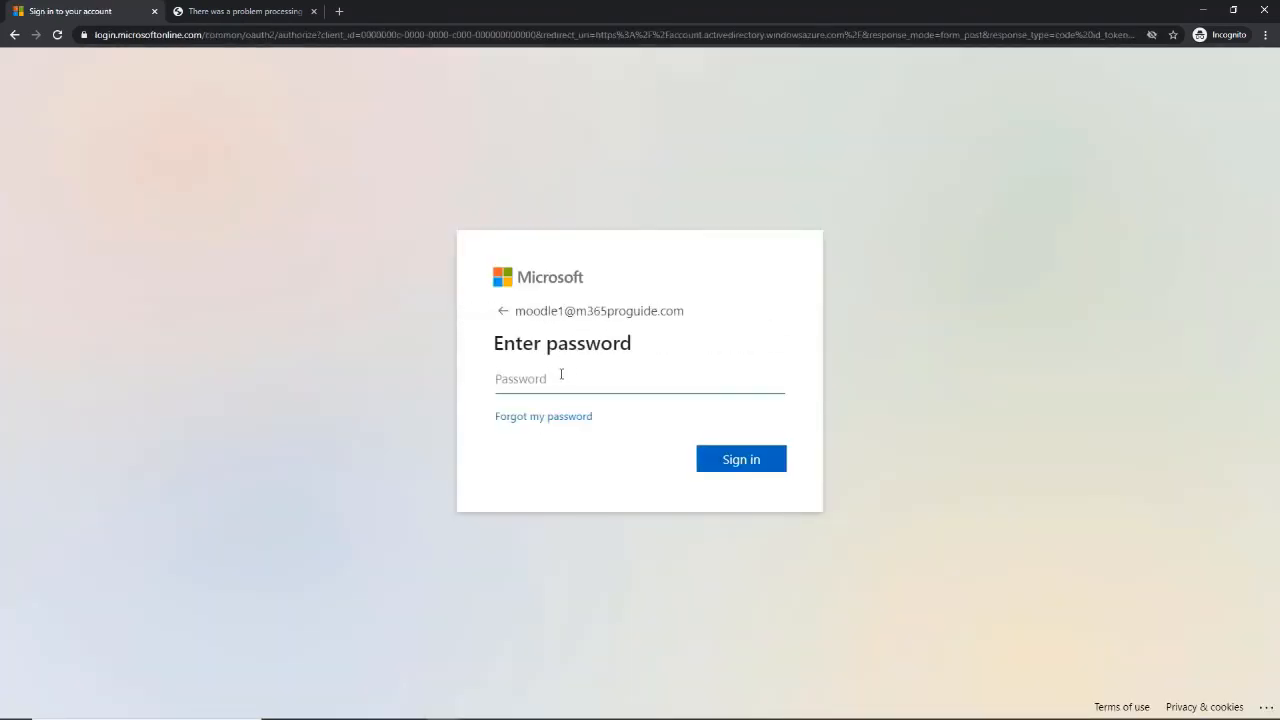
pyautogui.write('•••')
pyautogui.press('Return')
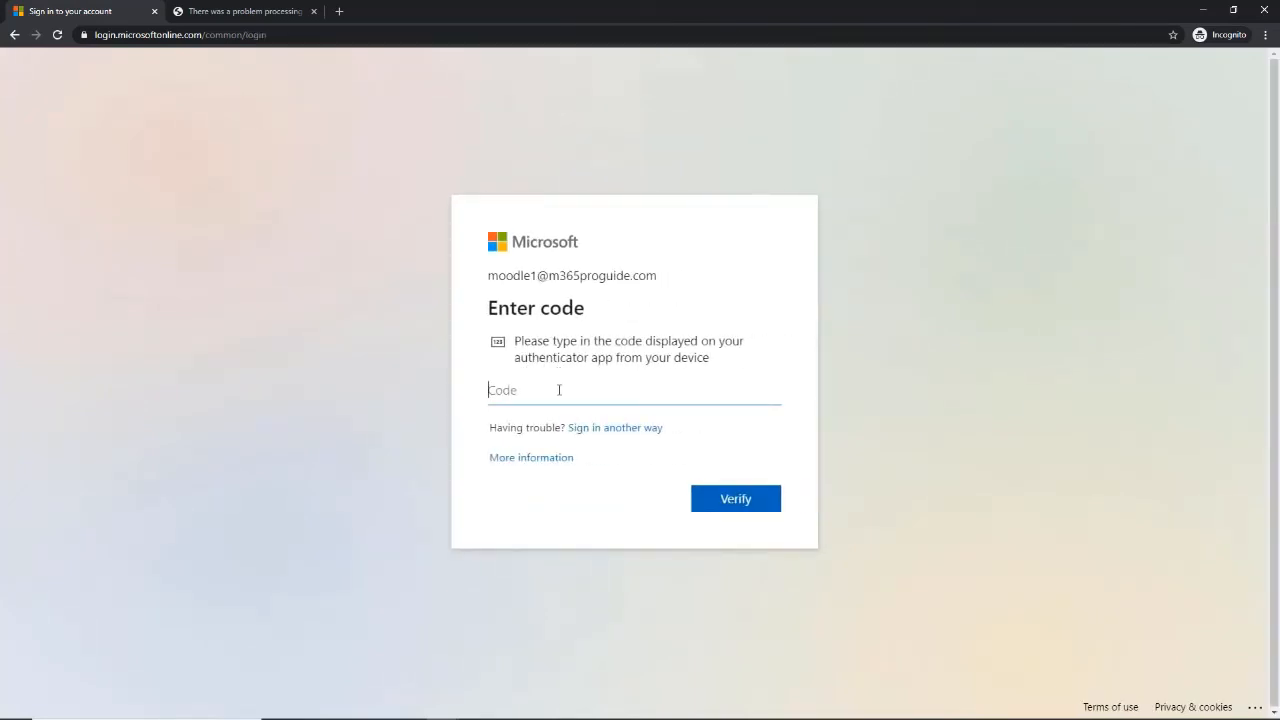
# Verify the sign-in with the code displayed in the authenticator app and answer the stay signed in prompt
pyautogui.press('Return')
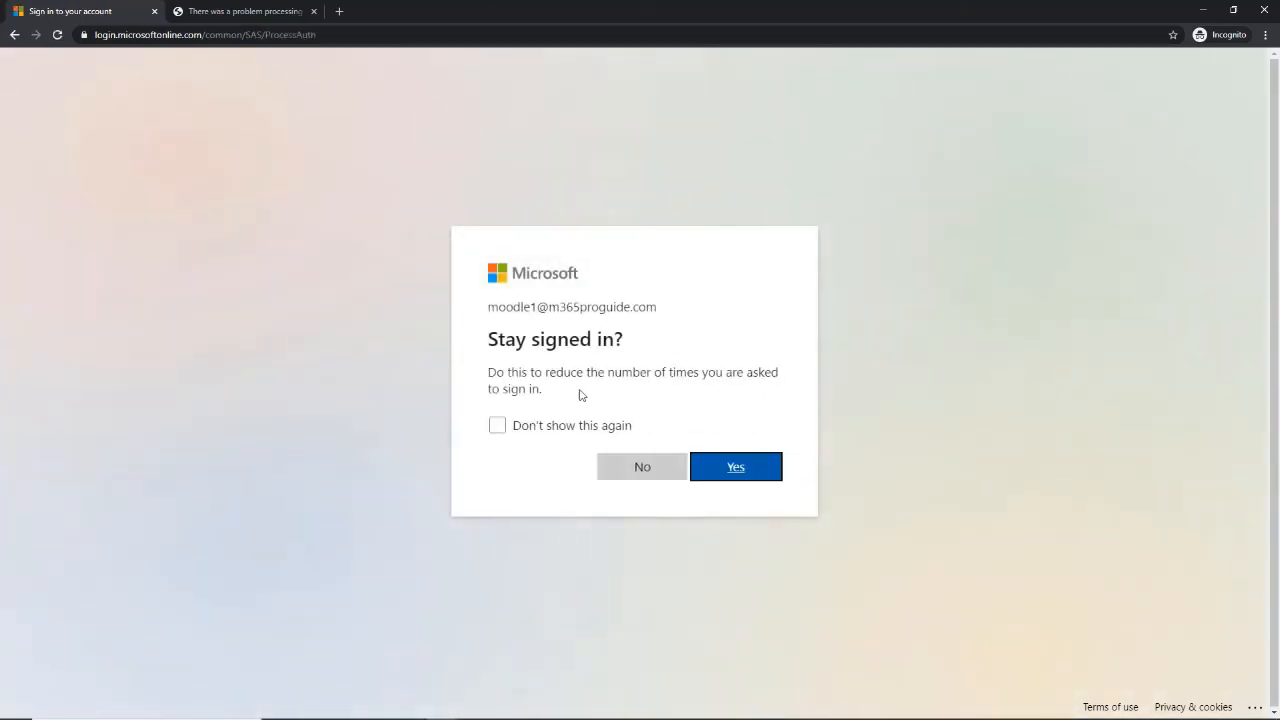
pyautogui.click(674, 470)
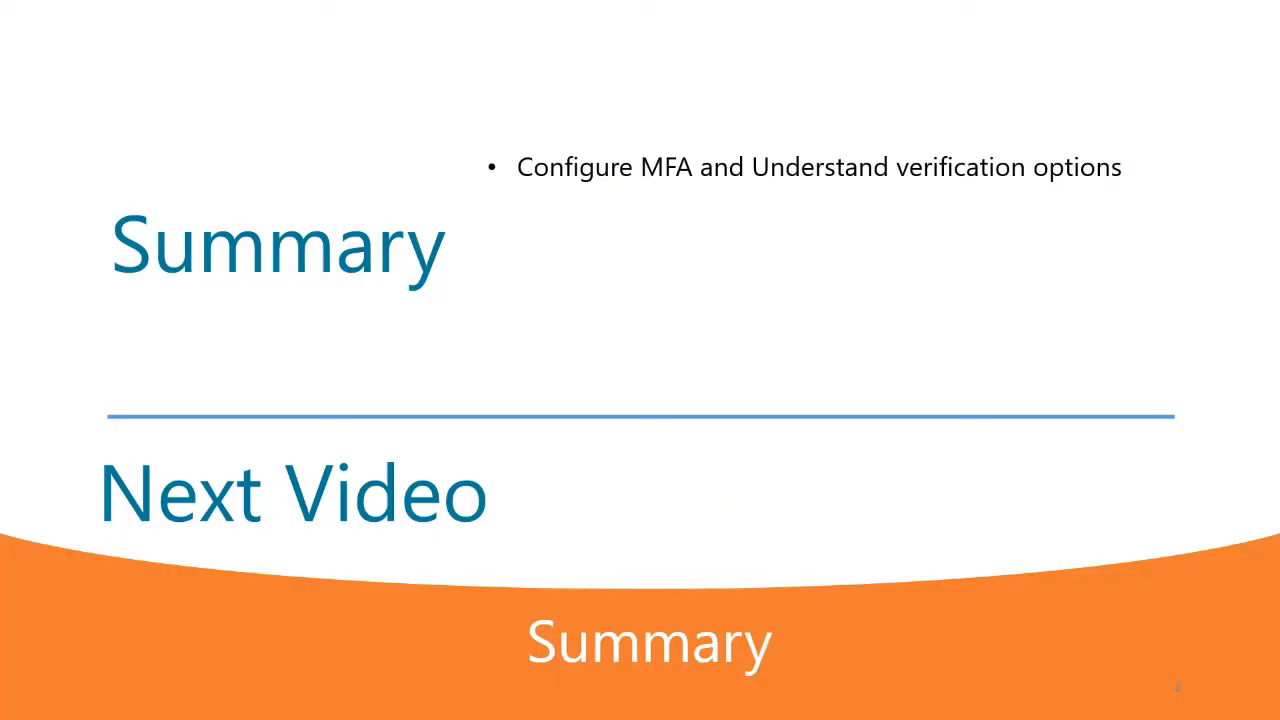